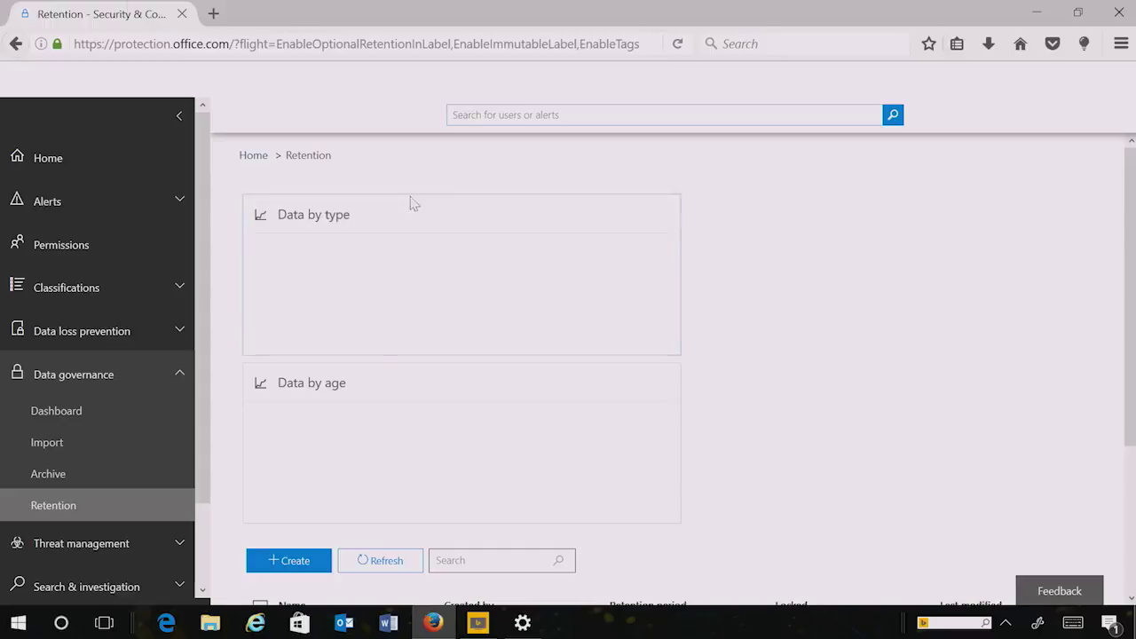
Start a new retention policy under Data governance and name it Business.
{"action": "left_click", "coordinate": [47, 169]}
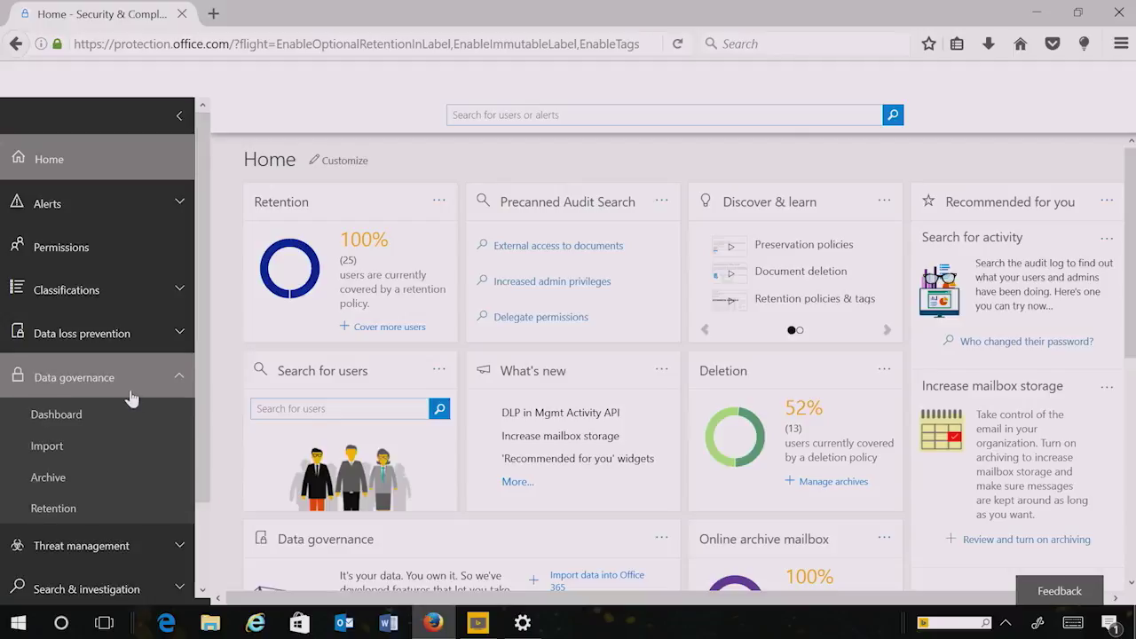
{"action": "left_click", "coordinate": [79, 508]}
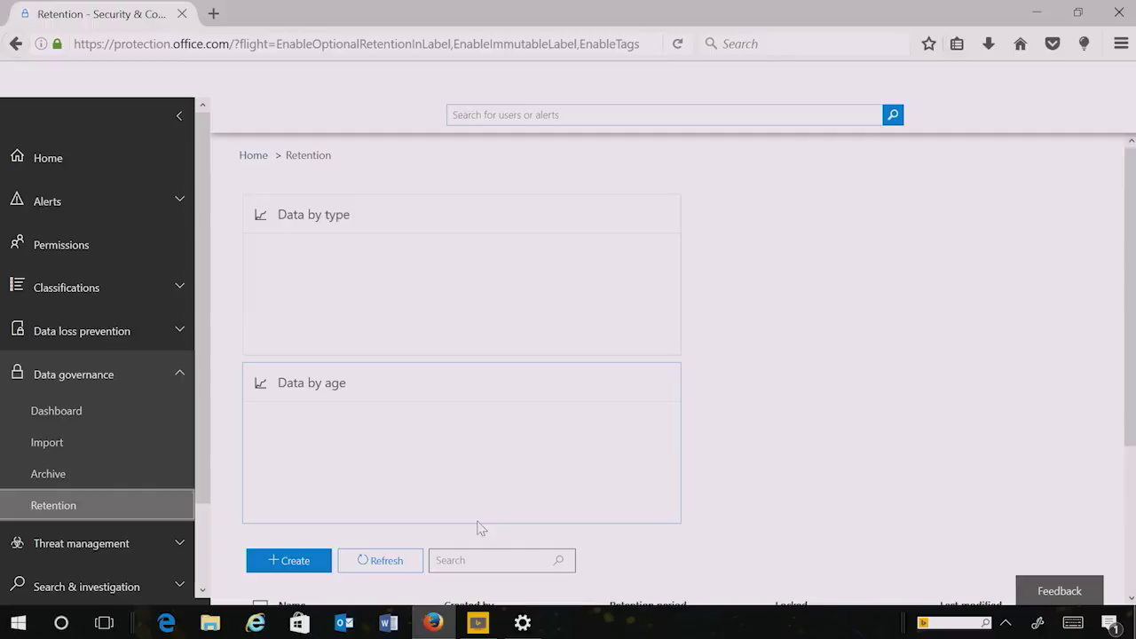
{"action": "left_click", "coordinate": [305, 561]}
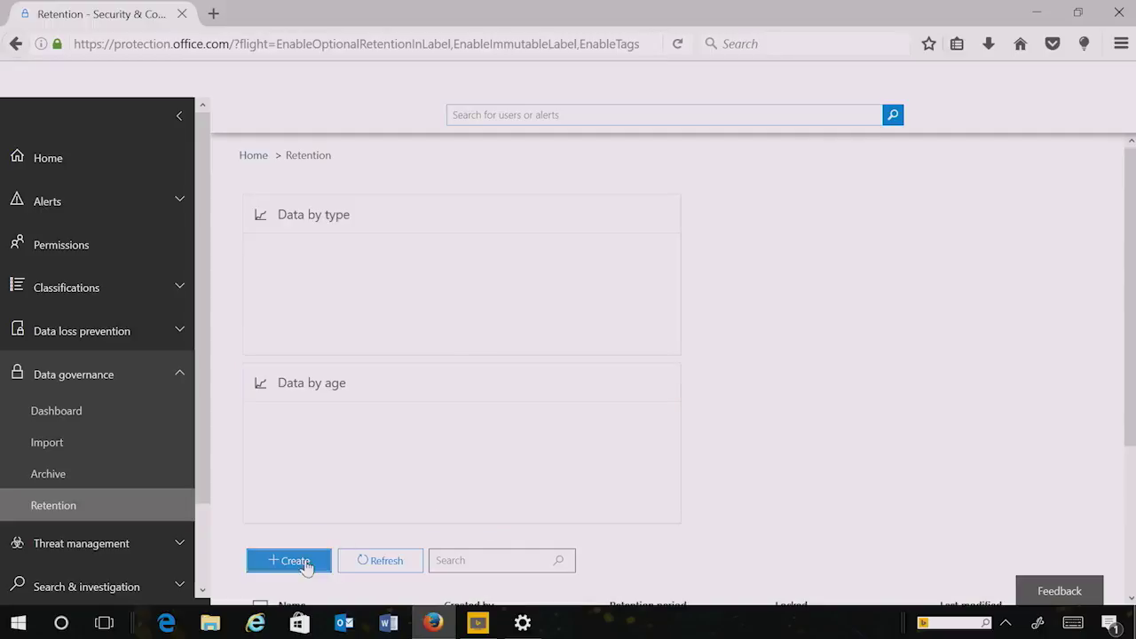
{"action": "type", "text": "Business"}
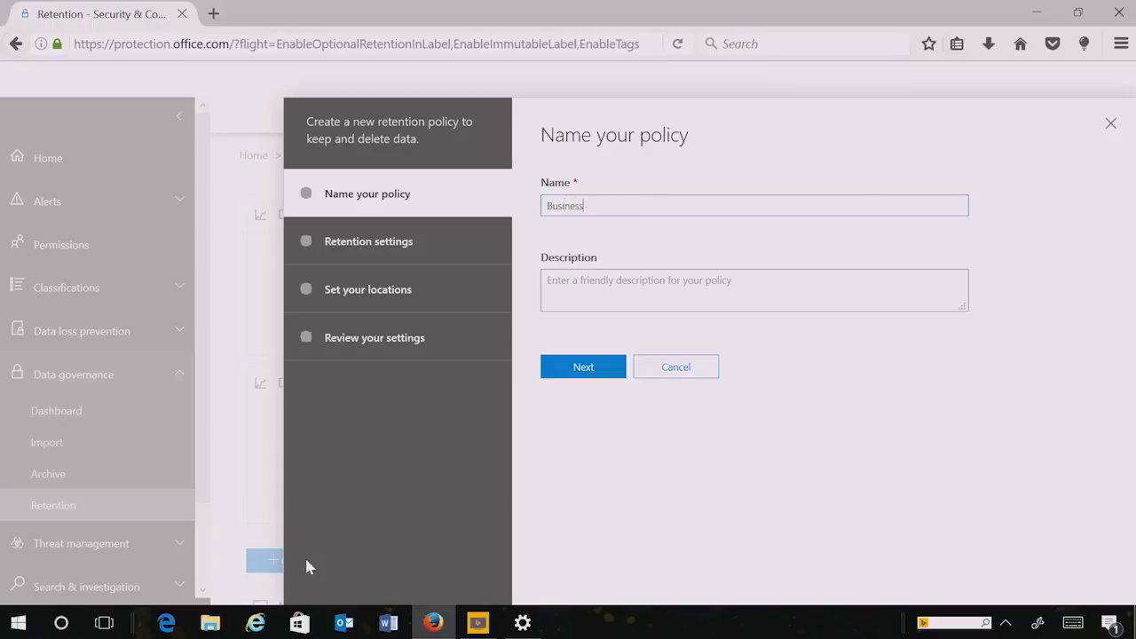
{"action": "left_click", "coordinate": [593, 373]}
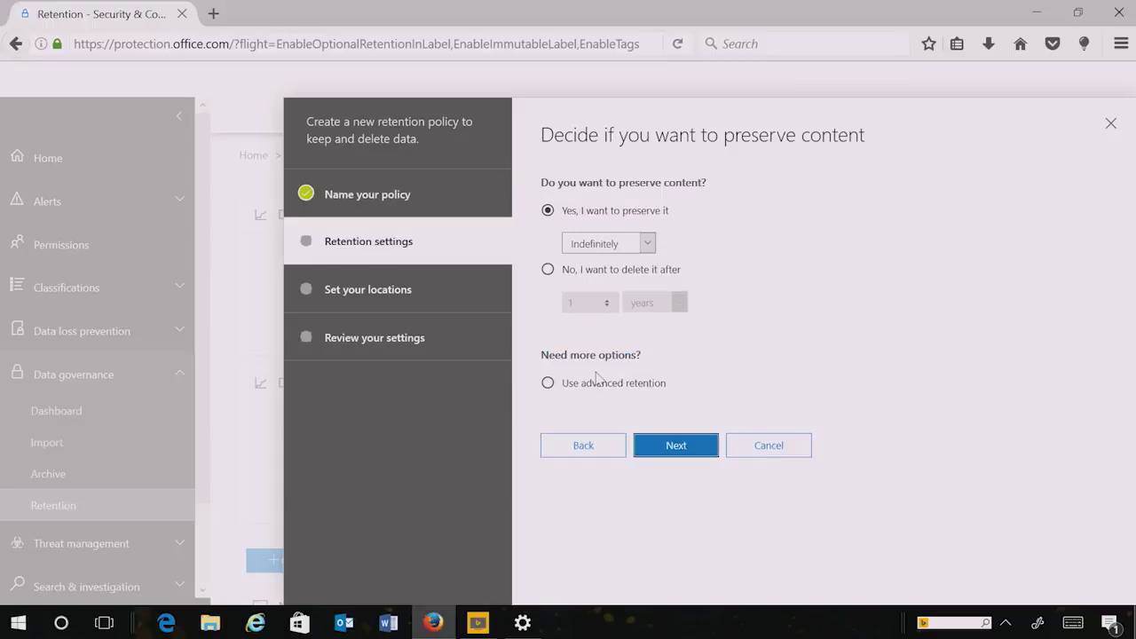
Set the Business policy to preserve content for a fixed period of 15 years.
{"action": "left_click", "coordinate": [647, 244]}
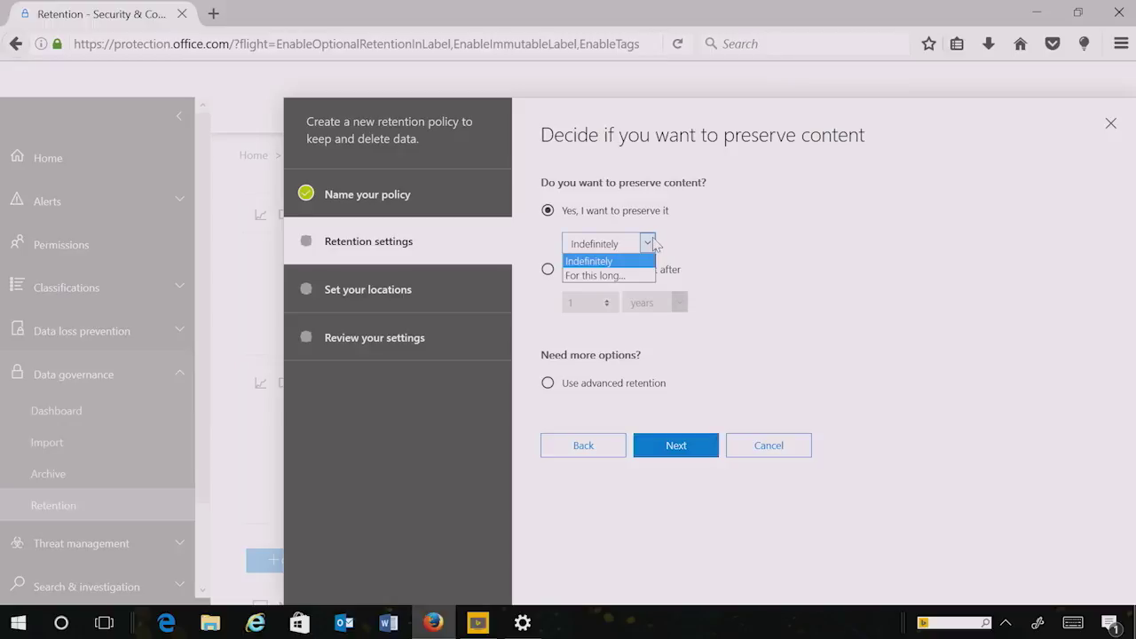
{"action": "left_click", "coordinate": [634, 276]}
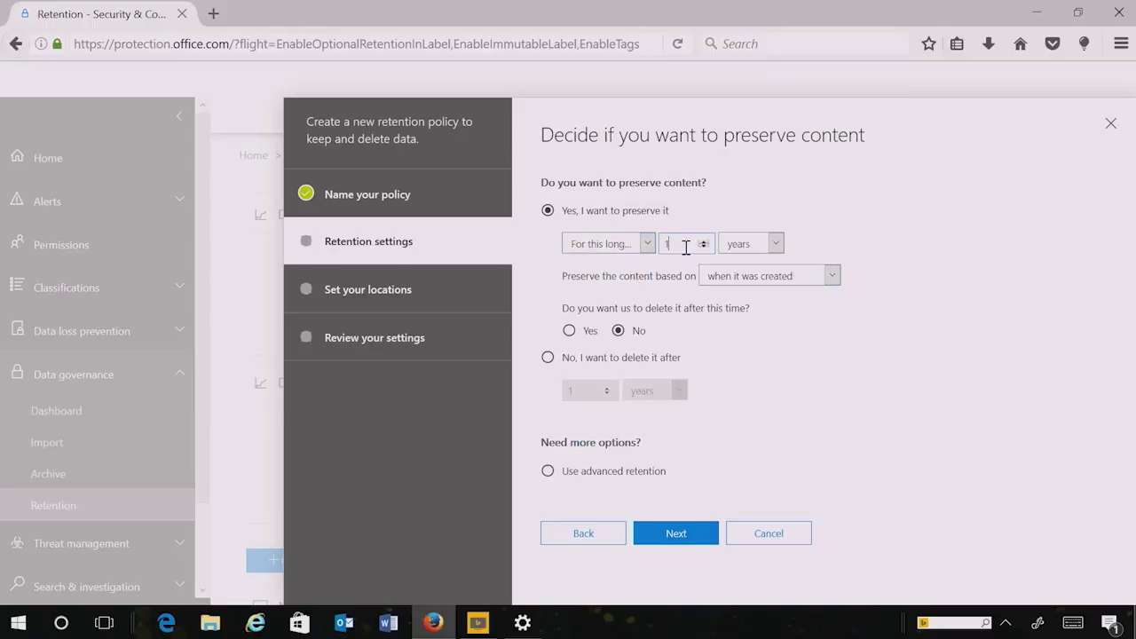
{"action": "type", "text": "5"}
{"action": "left_click", "coordinate": [703, 533]}
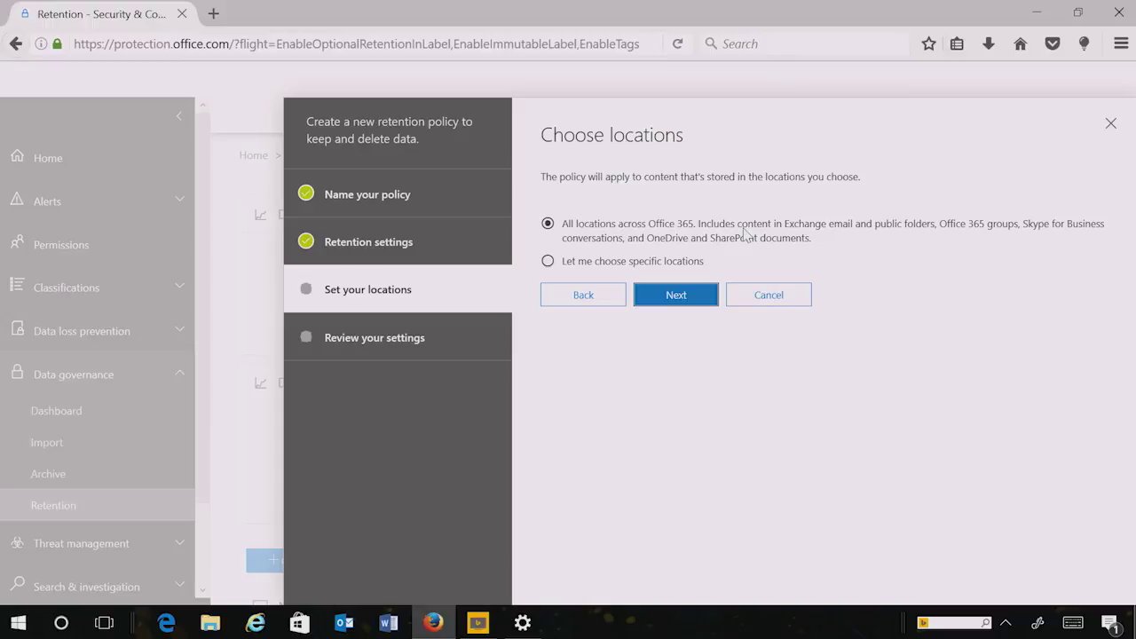
Create the Business policy for all Office 365 locations without Preservation Lock, and close its details after reviewing them.
{"action": "left_click", "coordinate": [700, 294]}
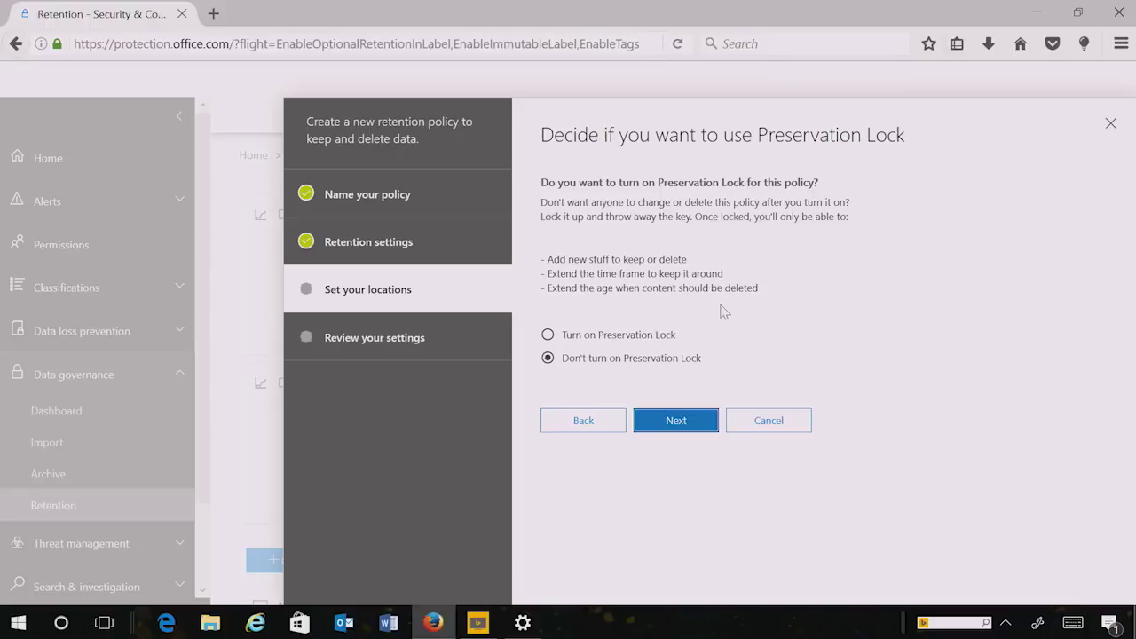
{"action": "left_click", "coordinate": [680, 425]}
{"action": "left_click", "coordinate": [759, 586]}
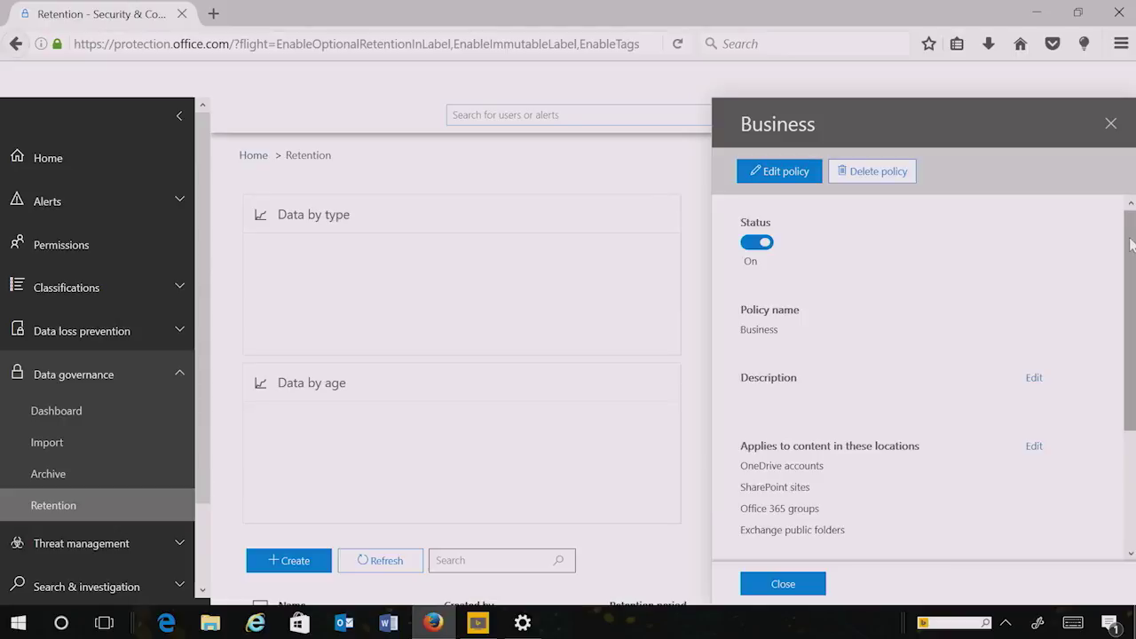
{"action": "scroll", "coordinate": [923, 373], "scroll_direction": "down", "scroll_amount": 3}
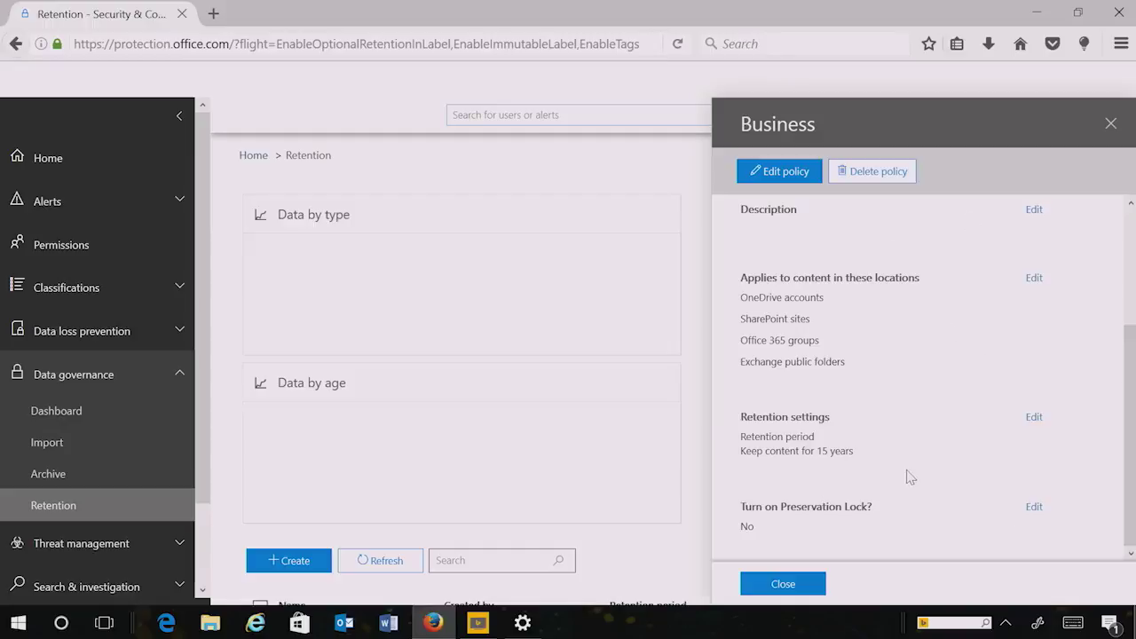
{"action": "left_click", "coordinate": [797, 585]}
Start another retention policy and name it project.
{"action": "left_click", "coordinate": [294, 561]}
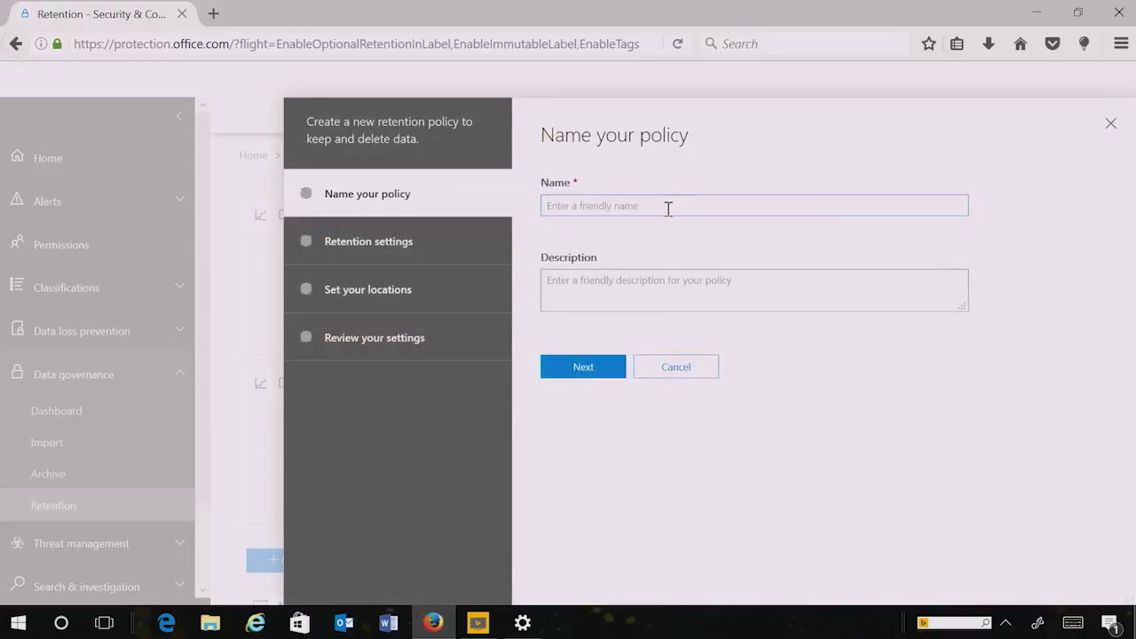
{"action": "type", "text": "project"}
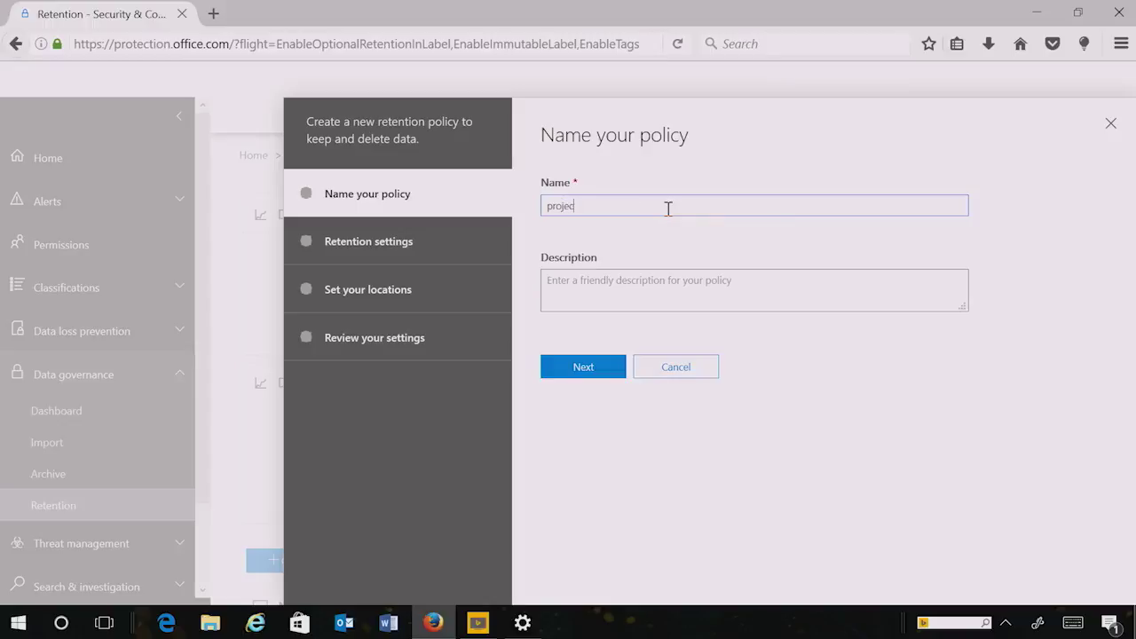
{"action": "left_click", "coordinate": [585, 373]}
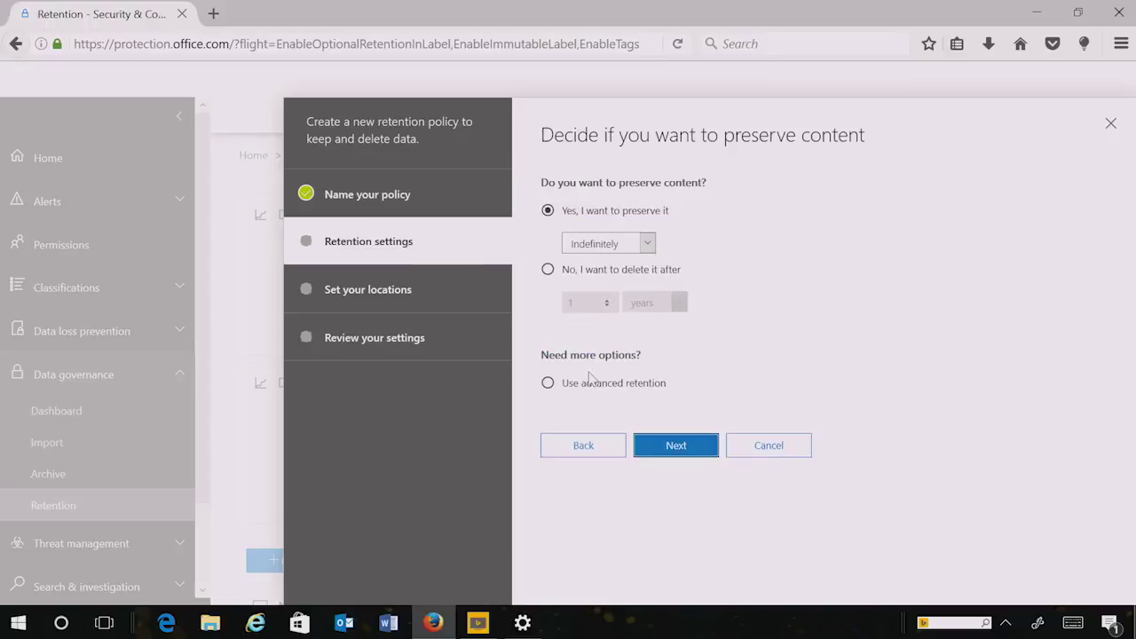
Set the project policy to preserve content for a fixed period of 7 years.
{"action": "left_click", "coordinate": [636, 250]}
{"action": "left_click", "coordinate": [637, 276]}
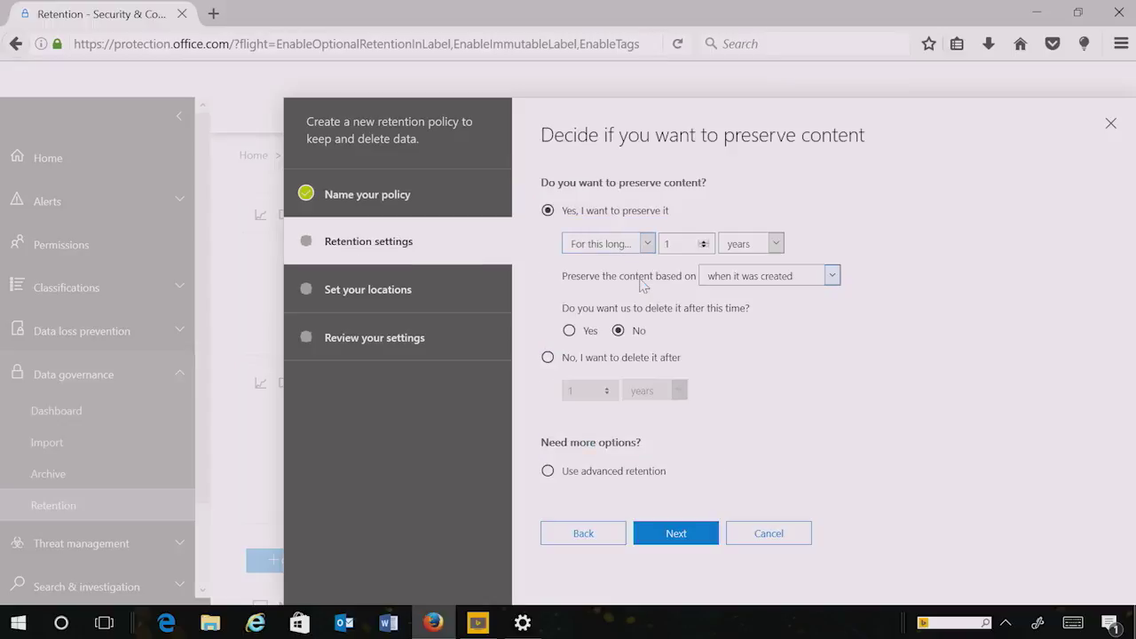
{"action": "left_click", "coordinate": [683, 243]}
{"action": "key", "text": "BackSpace"}
{"action": "type", "text": "7"}
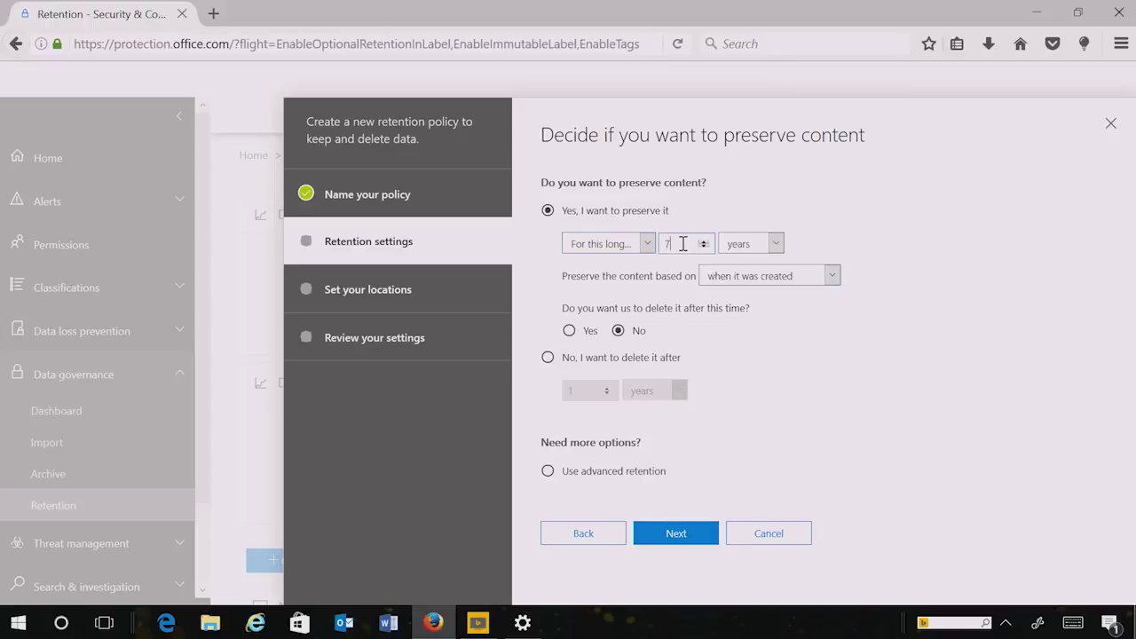
{"action": "left_click", "coordinate": [708, 531]}
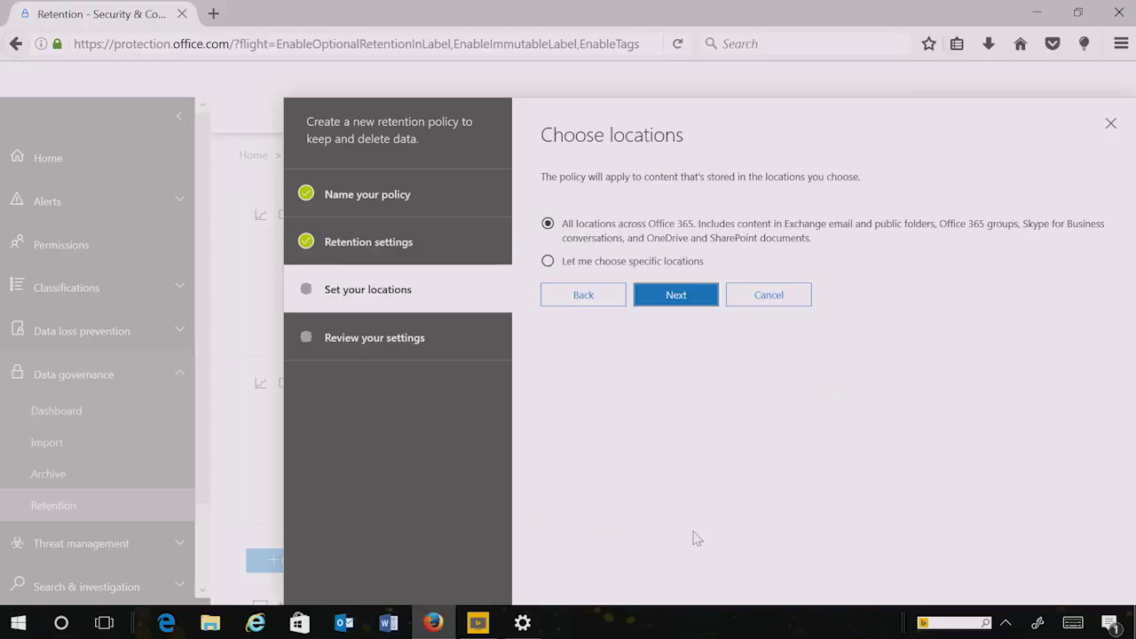
Use specific locations for the policy and limit Office 365 groups to HR Project Work and Compliance Driven Group.
{"action": "left_click", "coordinate": [548, 262]}
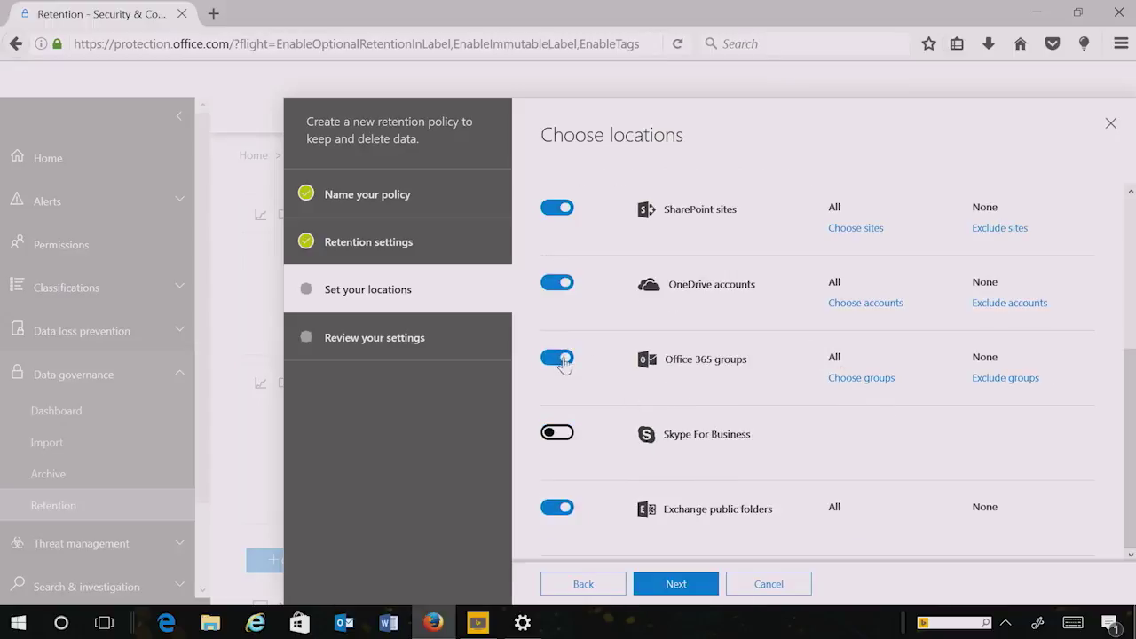
{"action": "left_click", "coordinate": [869, 381]}
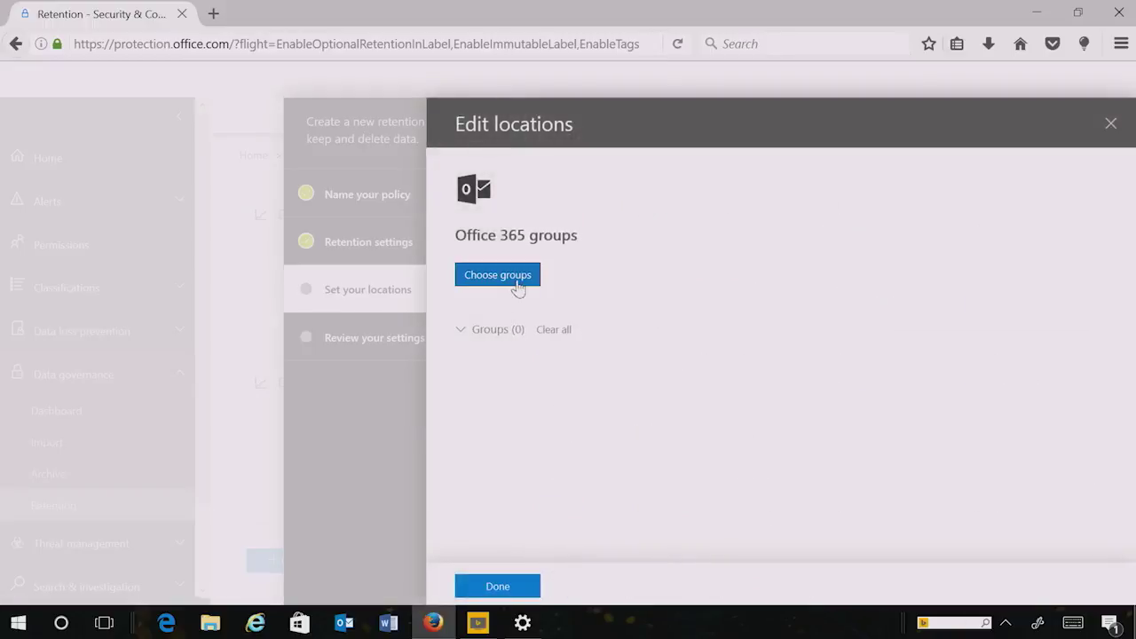
{"action": "left_click", "coordinate": [522, 282]}
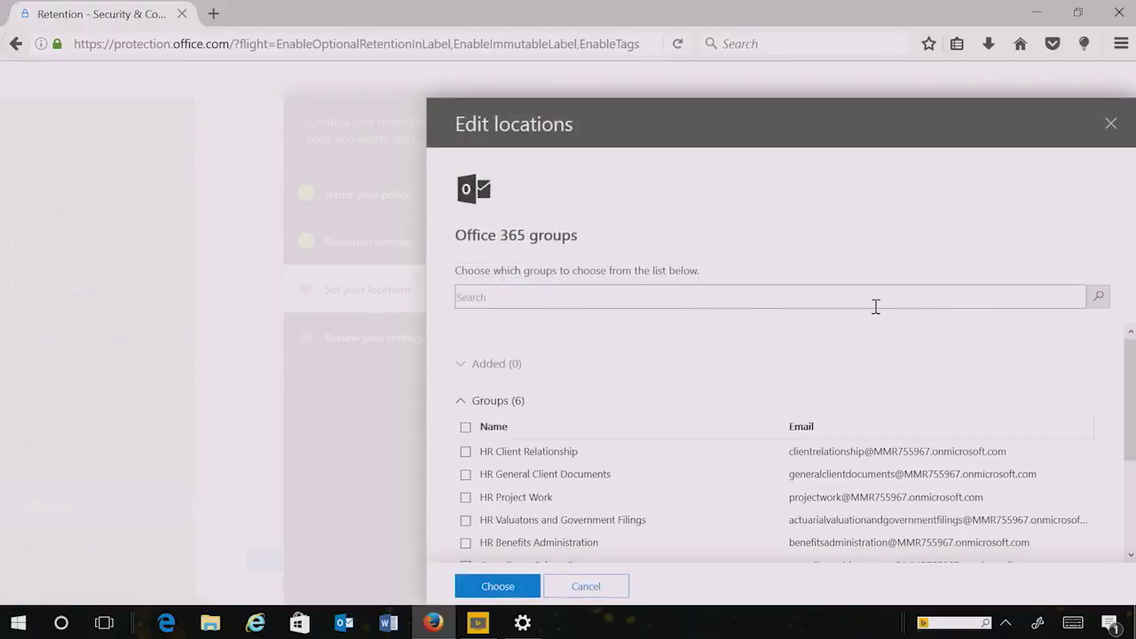
{"action": "scroll", "coordinate": [1118, 372], "scroll_direction": "down", "scroll_amount": 2}
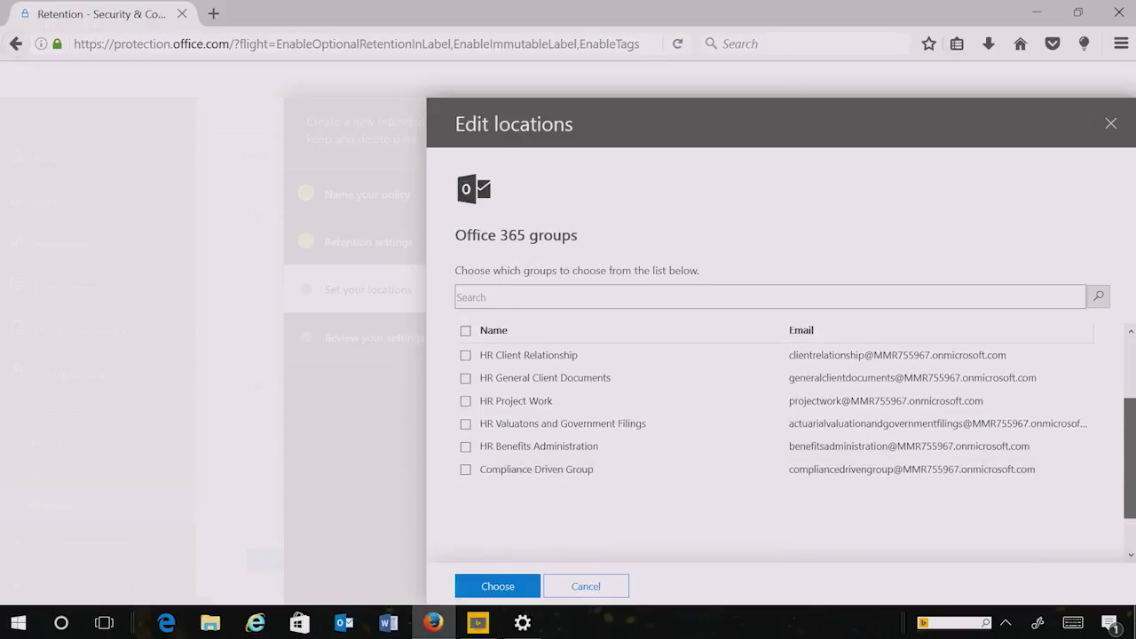
{"action": "left_click", "coordinate": [466, 388]}
{"action": "left_click", "coordinate": [466, 456]}
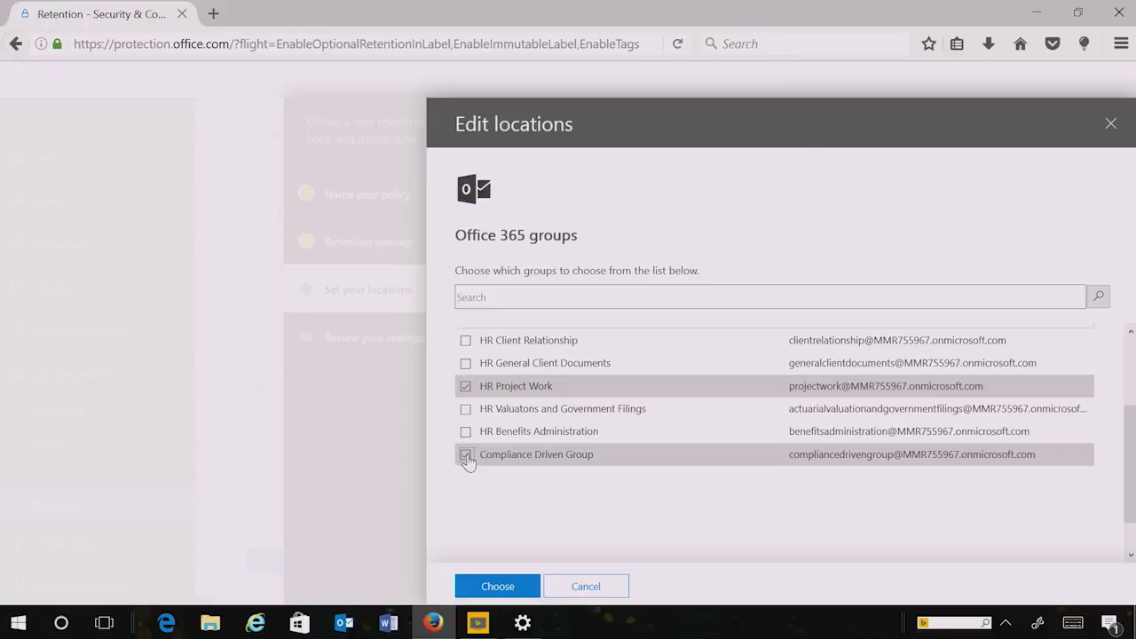
{"action": "left_click", "coordinate": [507, 589]}
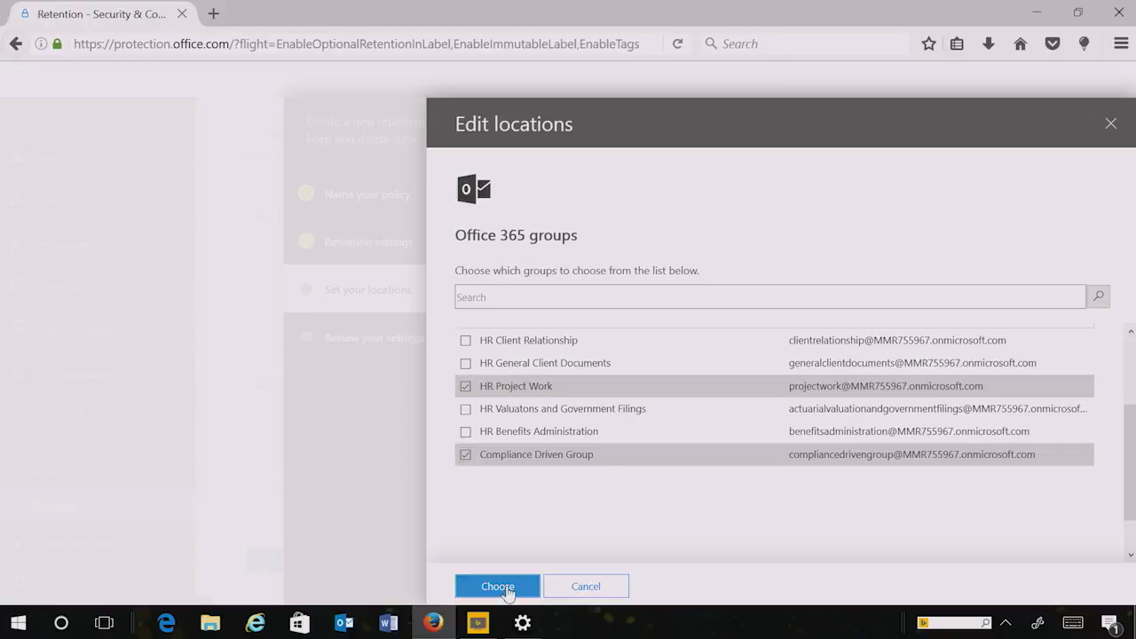
{"action": "left_click", "coordinate": [508, 591]}
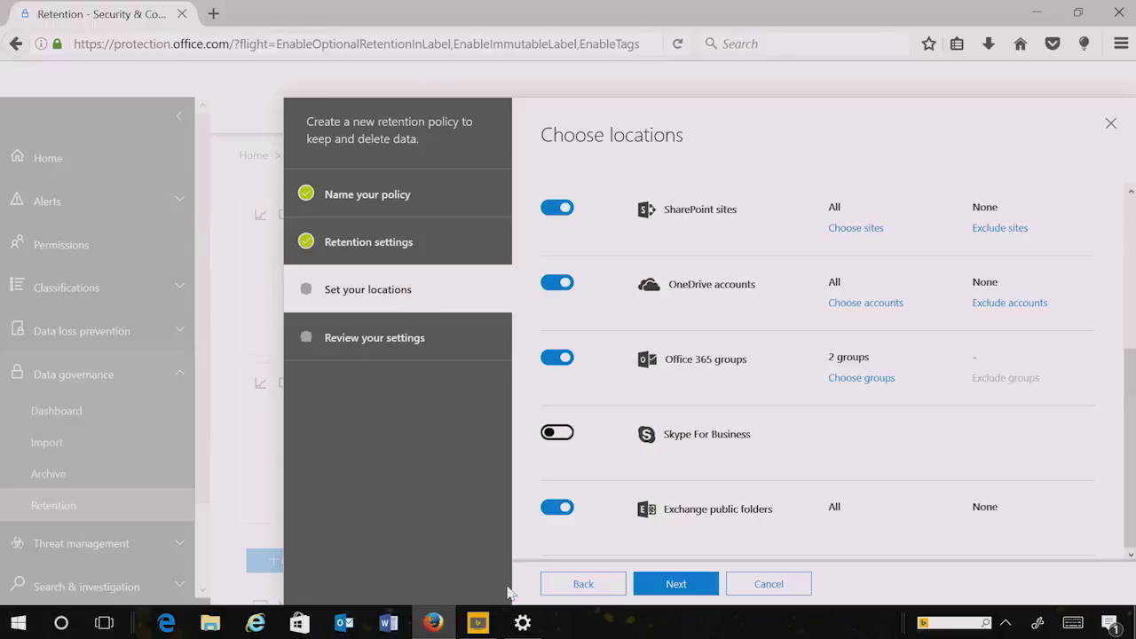
Create the project policy without Preservation Lock, and close its details after reviewing them.
{"action": "left_click", "coordinate": [682, 587]}
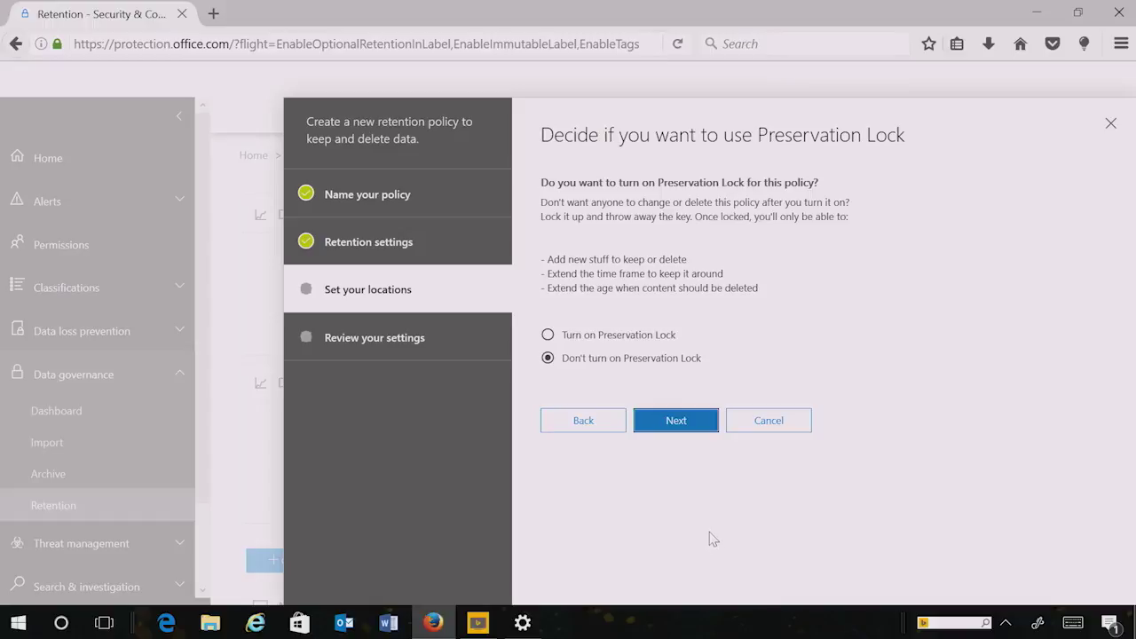
{"action": "left_click", "coordinate": [681, 428]}
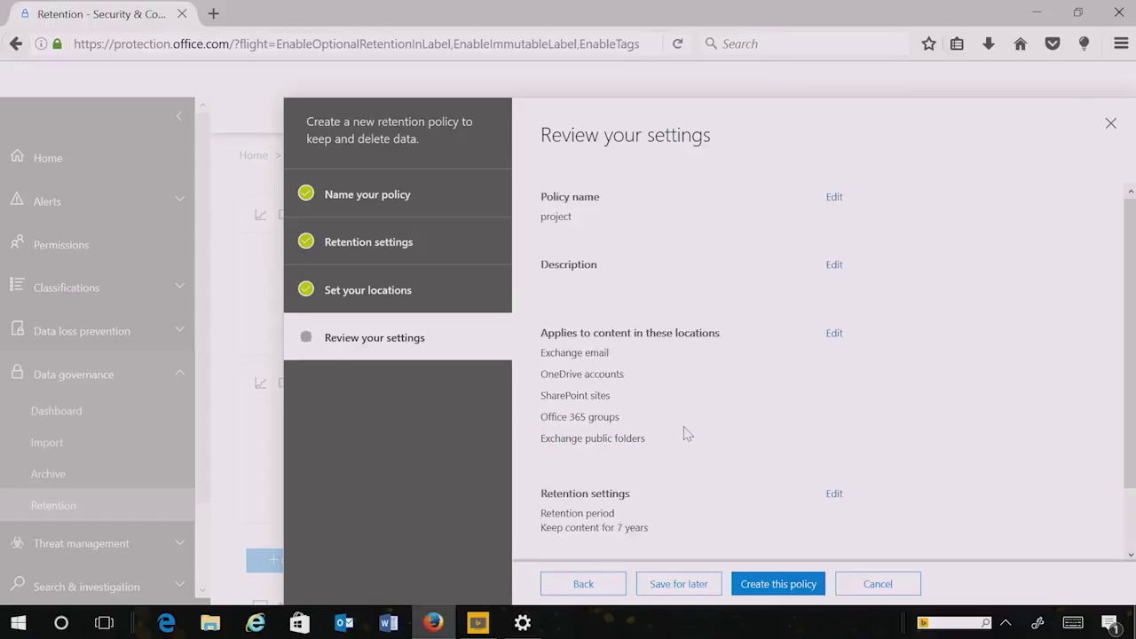
{"action": "left_click", "coordinate": [778, 584]}
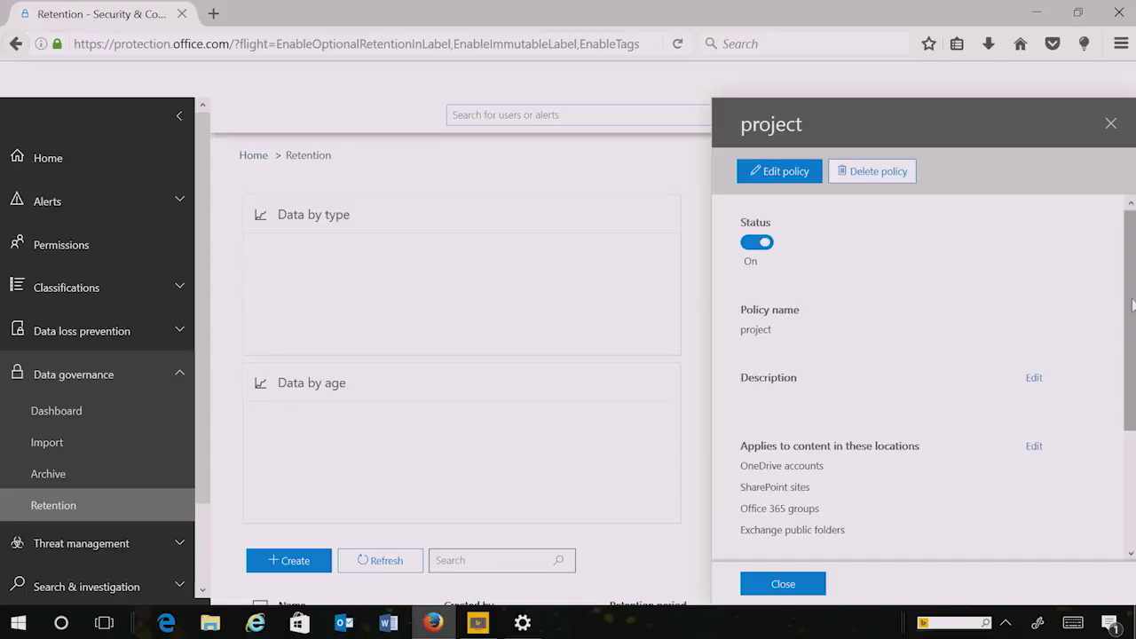
{"action": "left_click_drag", "start_coordinate": [1133, 305], "coordinate": [1132, 418]}
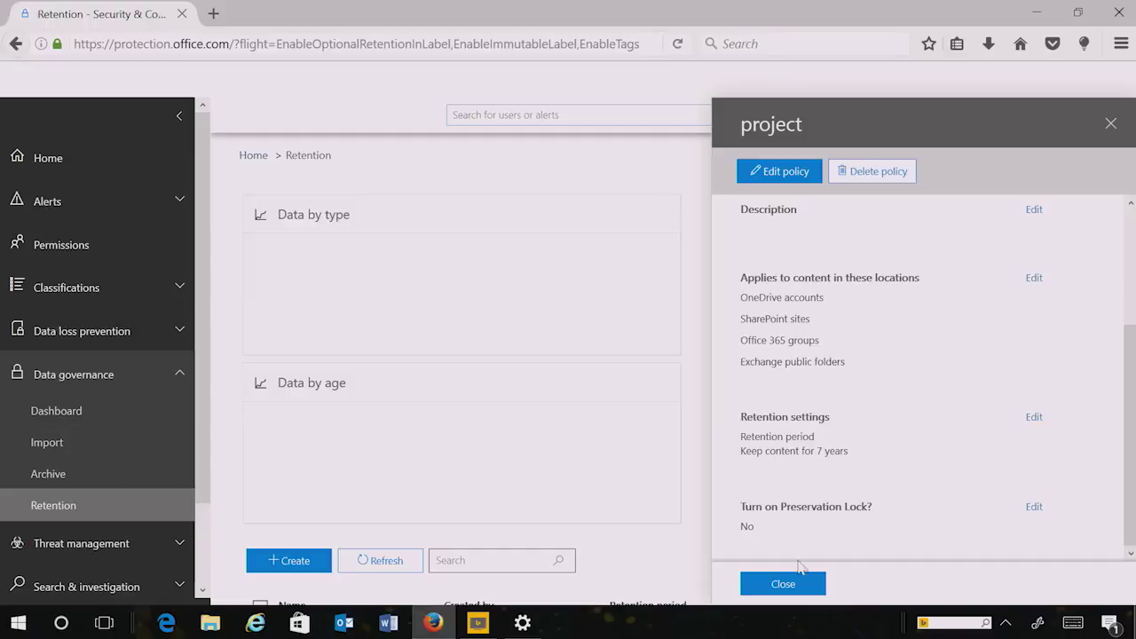
{"action": "left_click", "coordinate": [778, 585]}
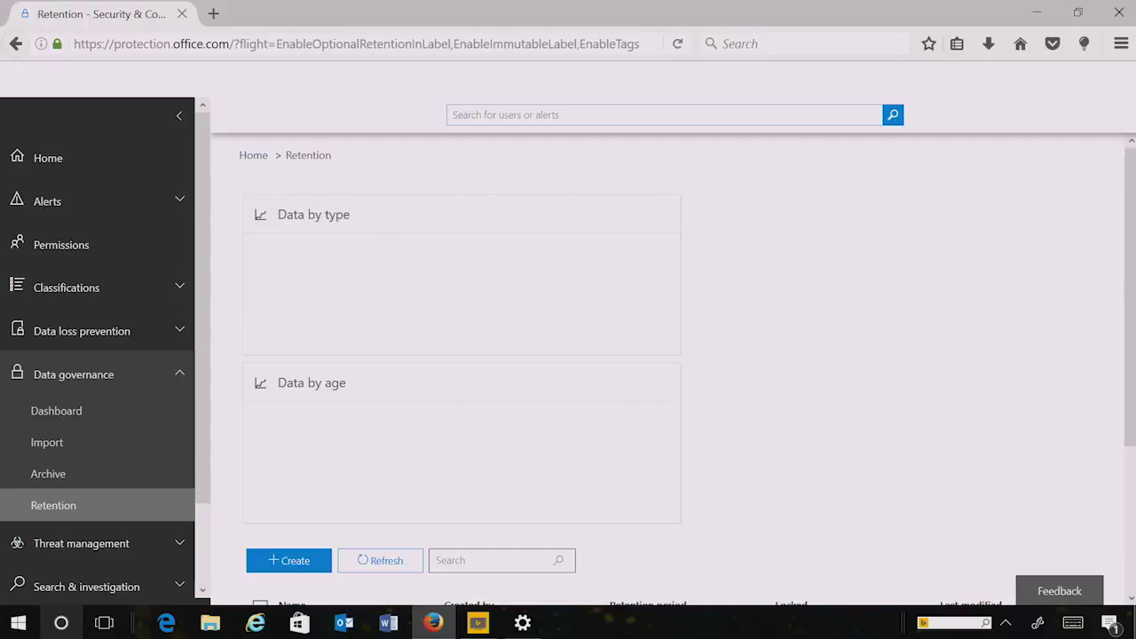
Start a new label under Classifications and name it Memos.
{"action": "left_click", "coordinate": [74, 176]}
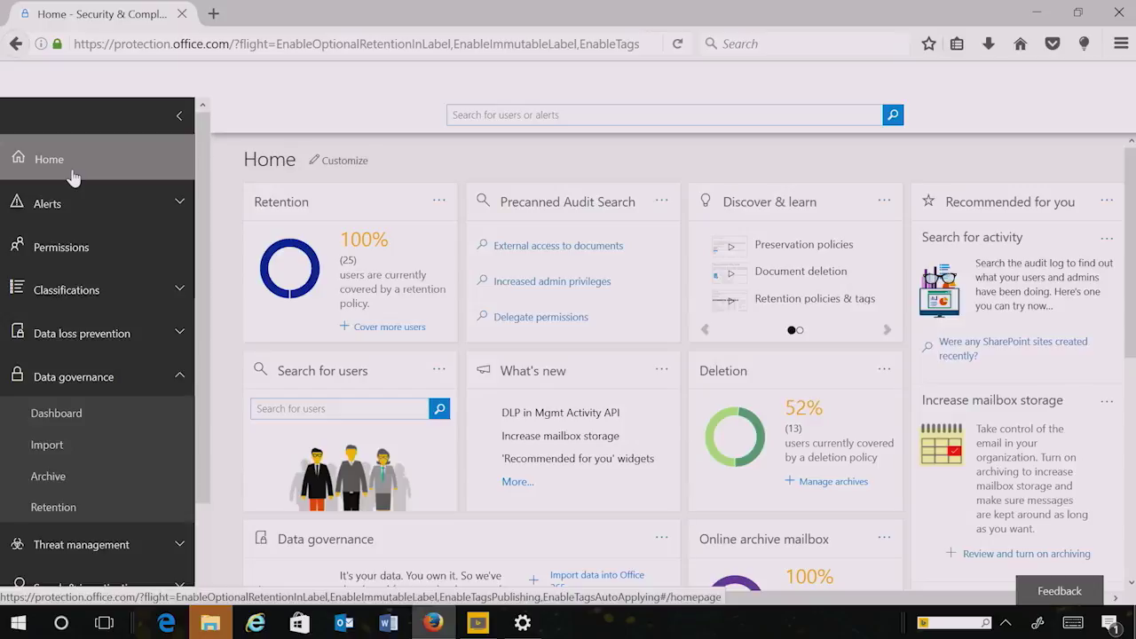
{"action": "left_click", "coordinate": [145, 306]}
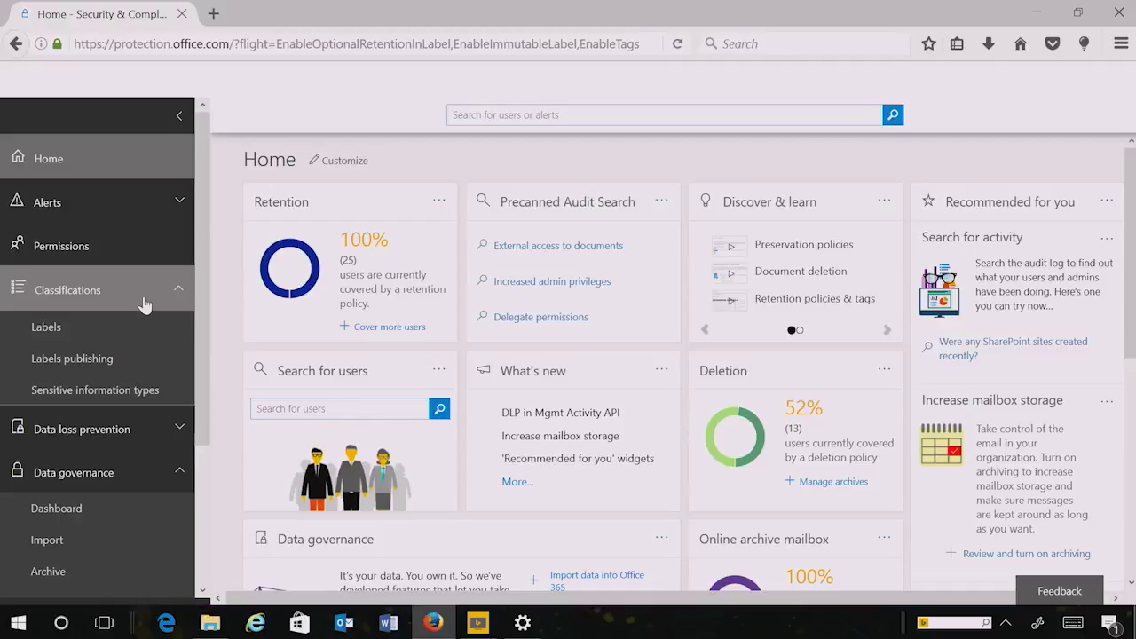
{"action": "left_click", "coordinate": [59, 327]}
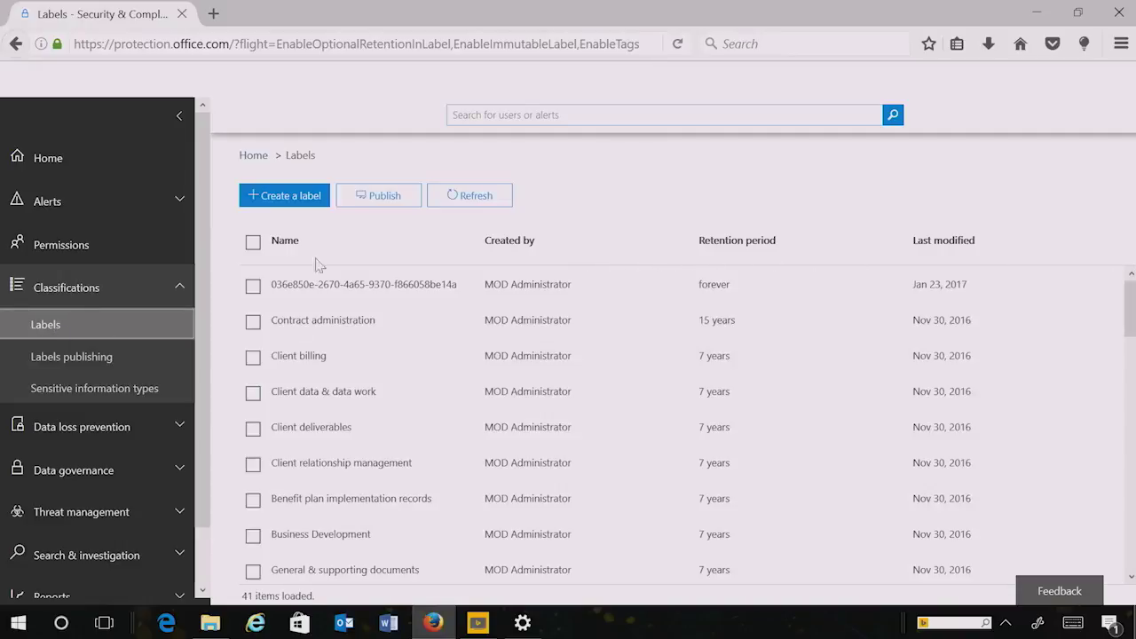
{"action": "left_click", "coordinate": [298, 199]}
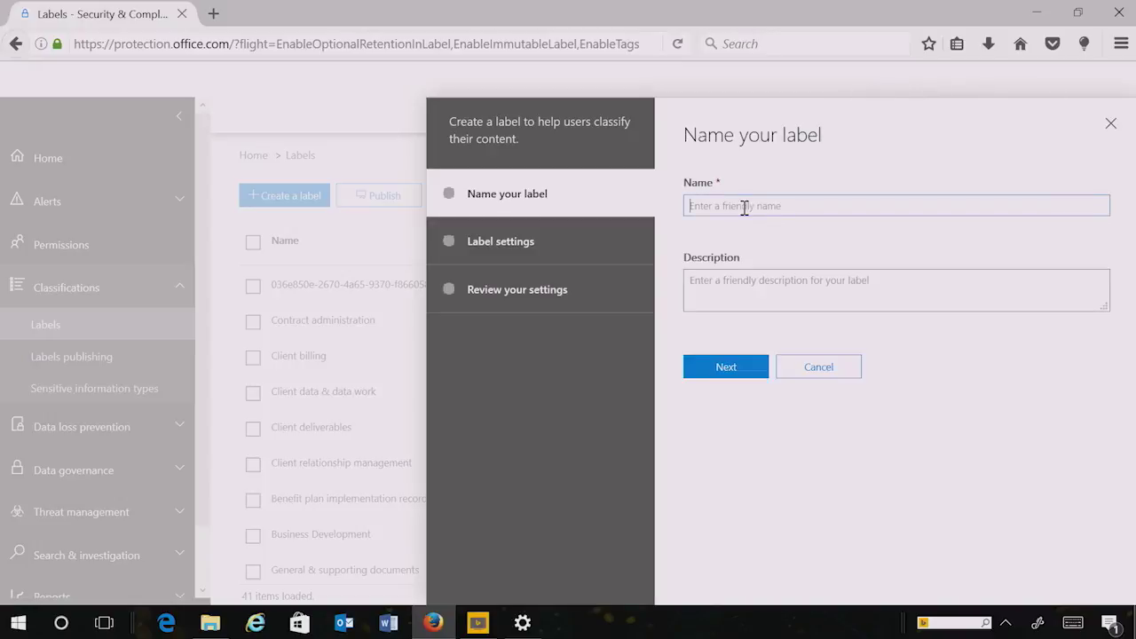
{"action": "type", "text": "Memos"}
{"action": "left_click", "coordinate": [753, 373]}
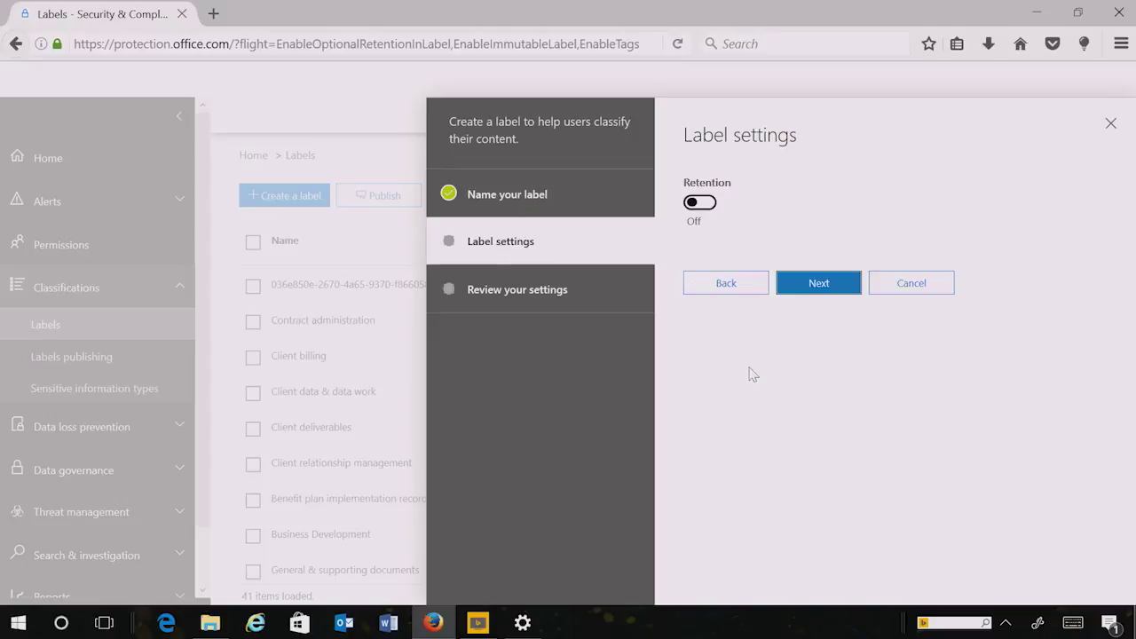
Turn on retention for the Memos label and set it to preserve content for 5 years, based on when it was created.
{"action": "left_click", "coordinate": [708, 203]}
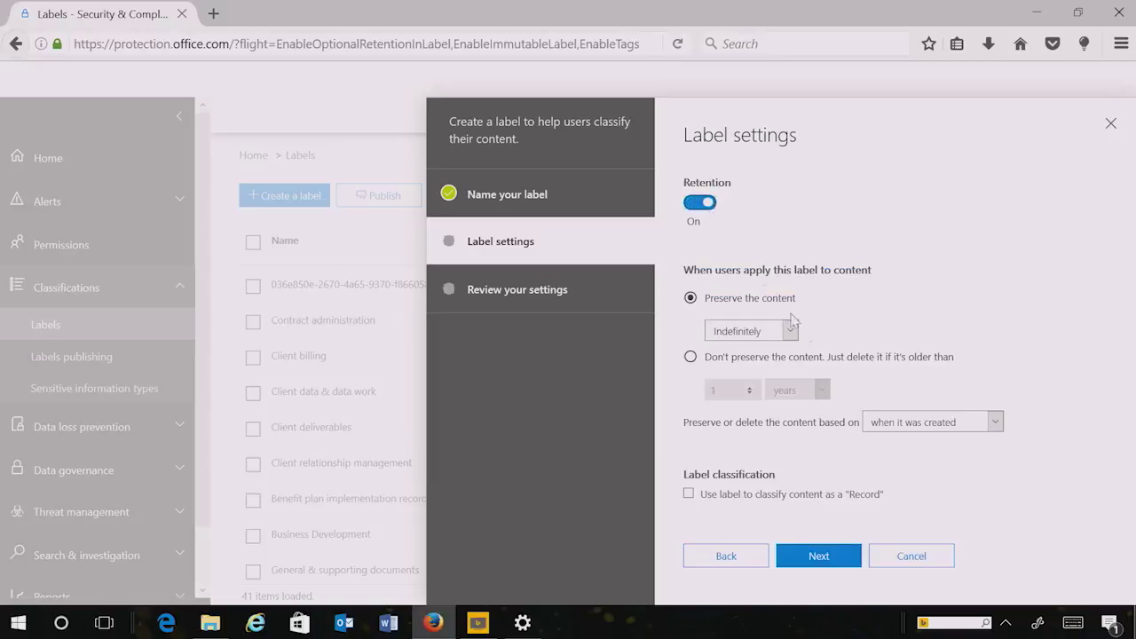
{"action": "left_click", "coordinate": [790, 330]}
{"action": "left_click", "coordinate": [771, 364]}
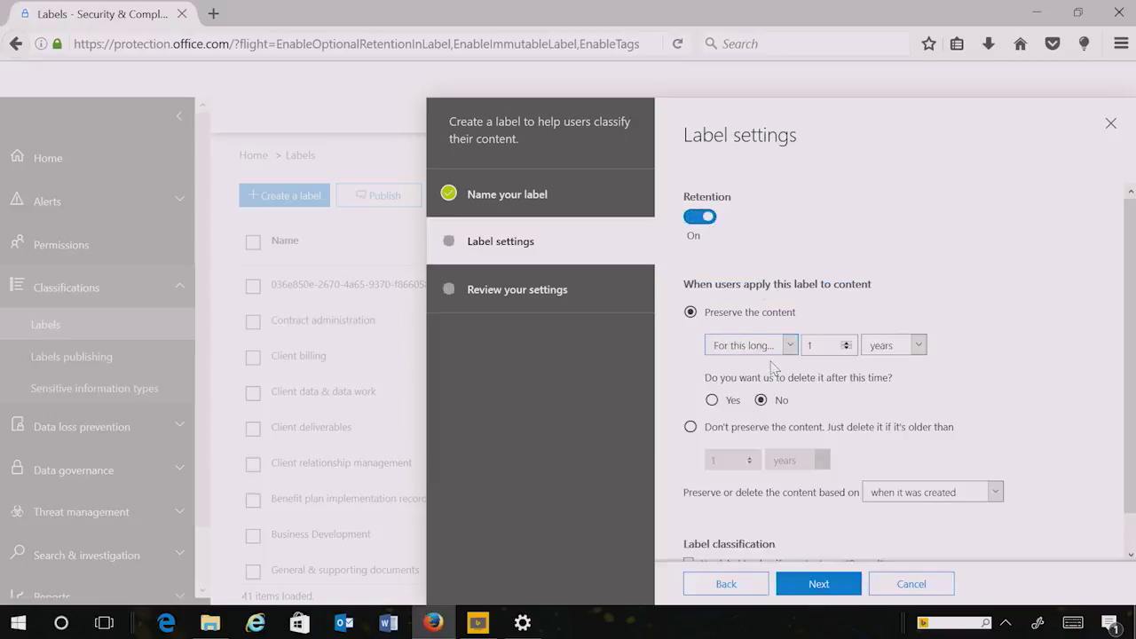
{"action": "left_click", "coordinate": [829, 345]}
{"action": "key", "text": "BackSpace"}
{"action": "type", "text": "5"}
{"action": "scroll", "coordinate": [1130, 480], "scroll_direction": "down", "scroll_amount": 1}
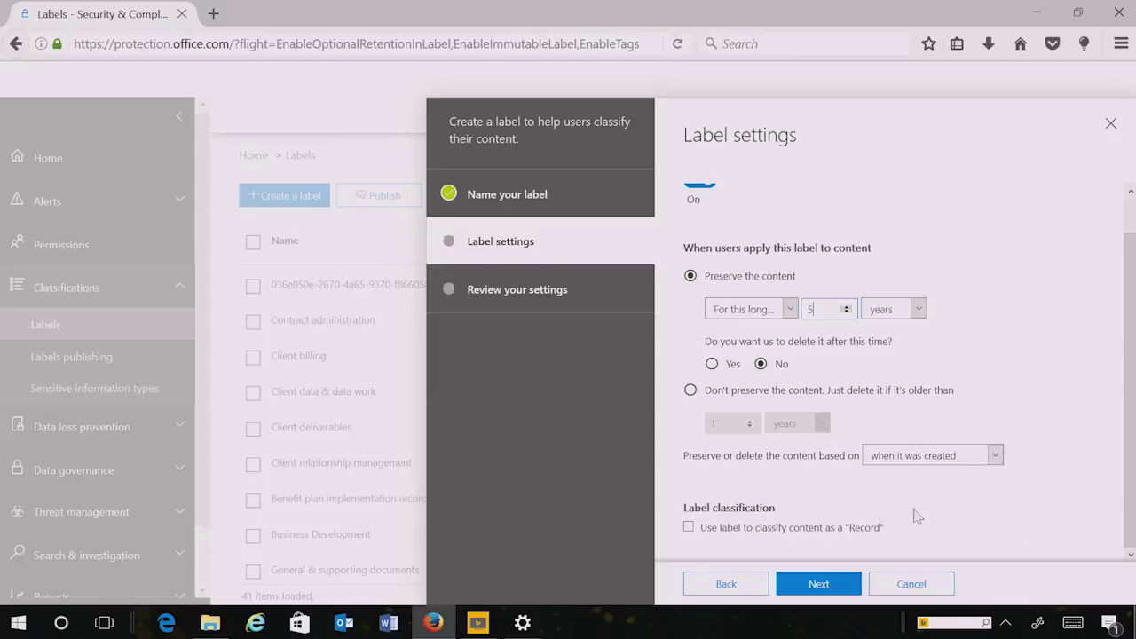
{"action": "left_click", "coordinate": [848, 586]}
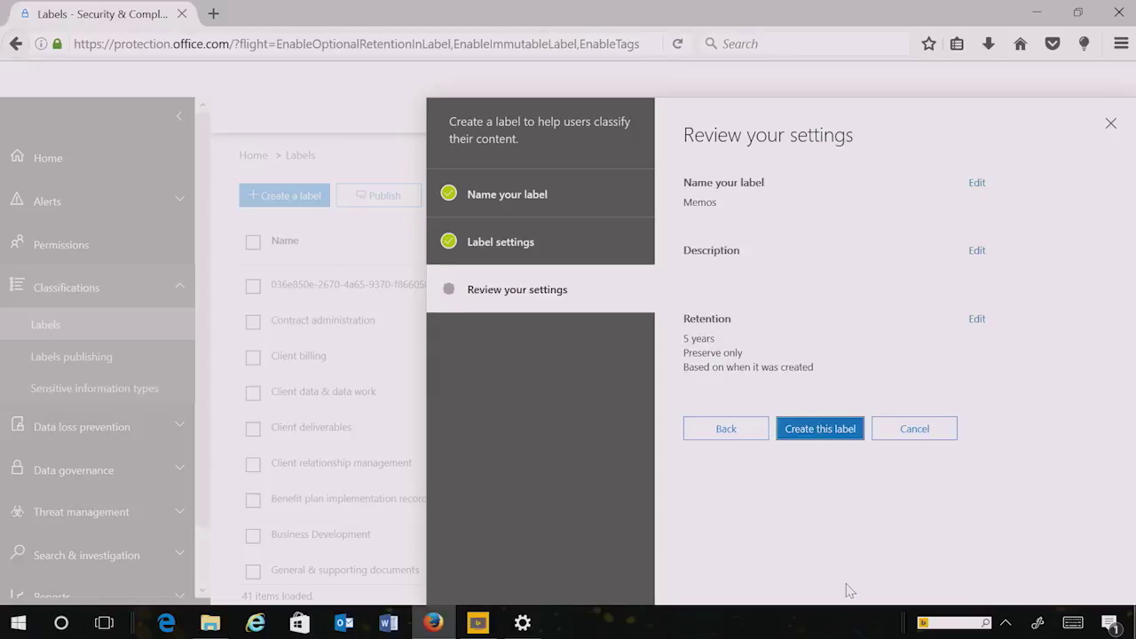
Create the Memos label, review its details and close them.
{"action": "left_click", "coordinate": [833, 432]}
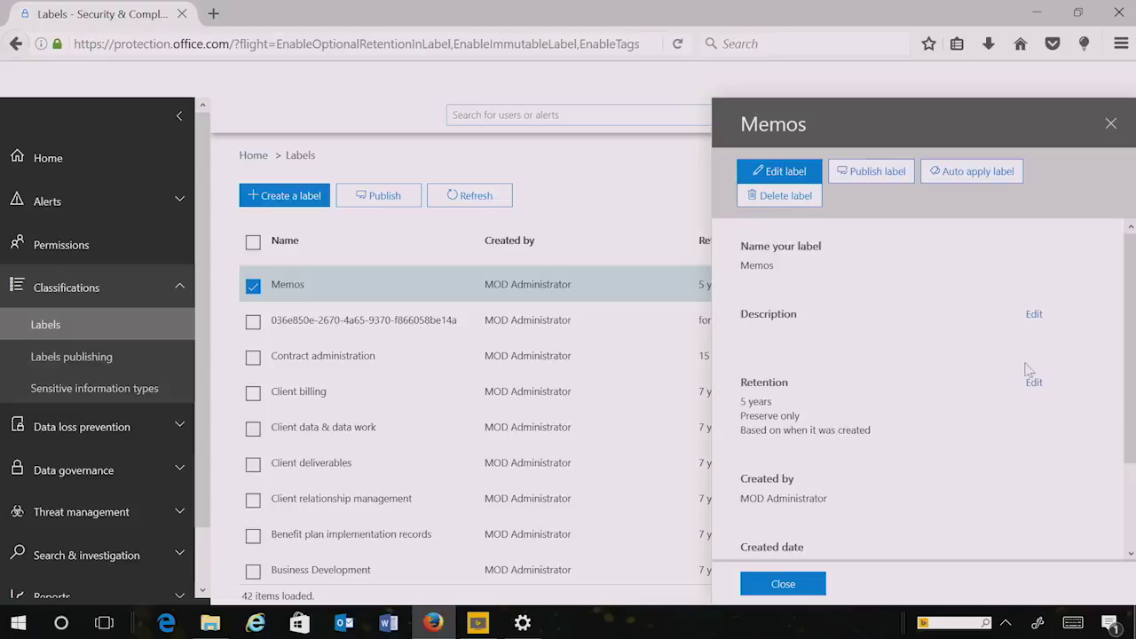
{"action": "scroll", "coordinate": [1132, 307], "scroll_direction": "down", "scroll_amount": 2}
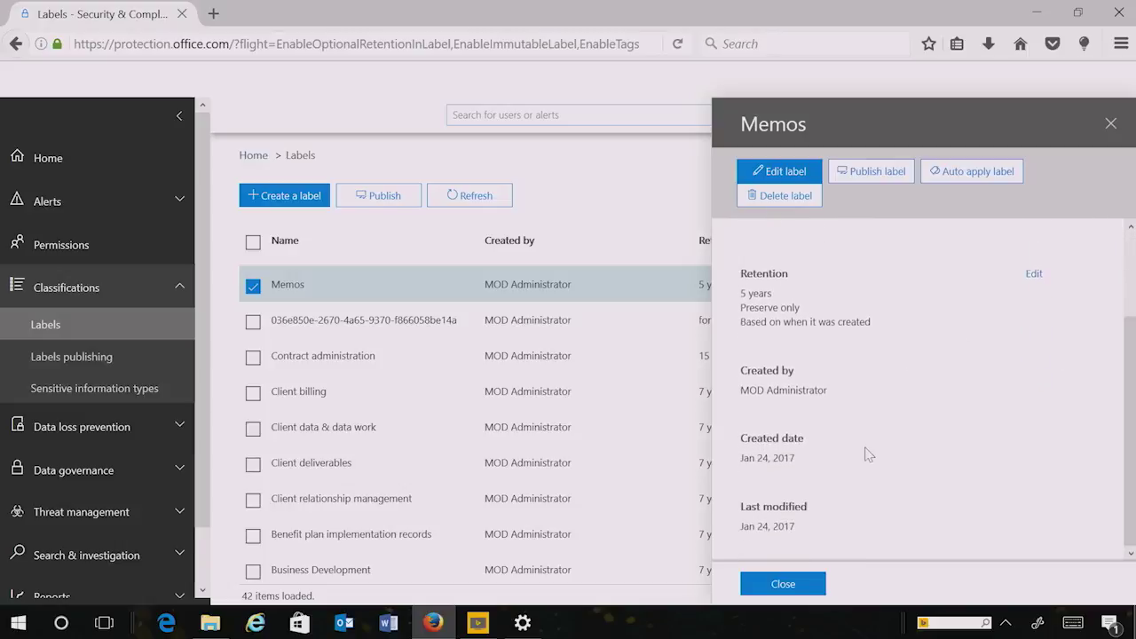
{"action": "scroll", "coordinate": [1130, 427], "scroll_direction": "up", "scroll_amount": 2}
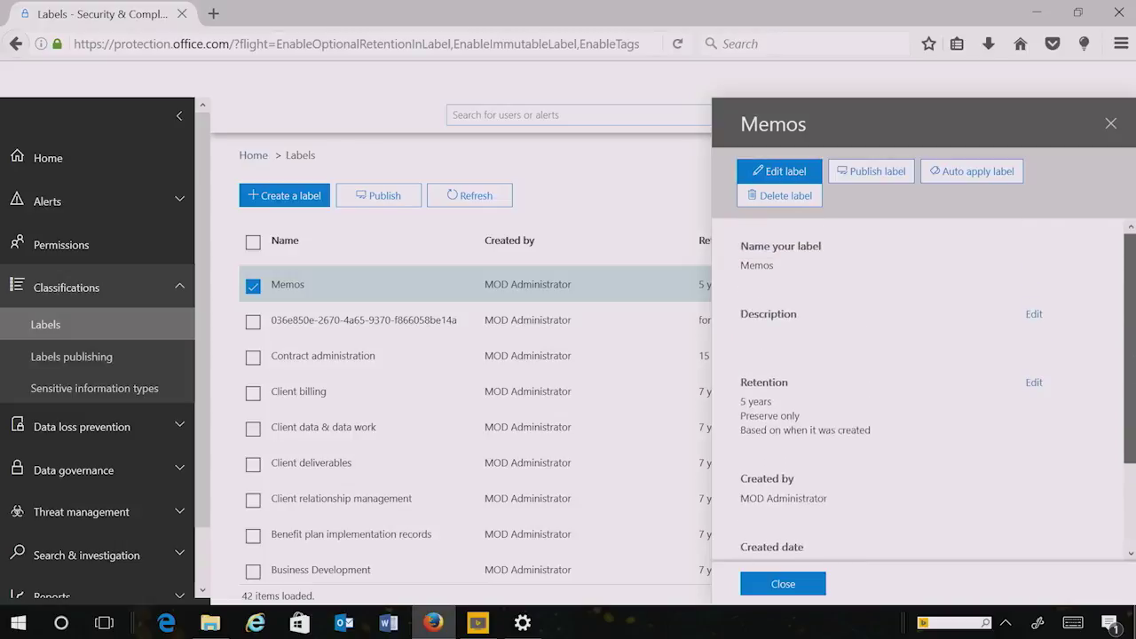
{"action": "left_click", "coordinate": [783, 584]}
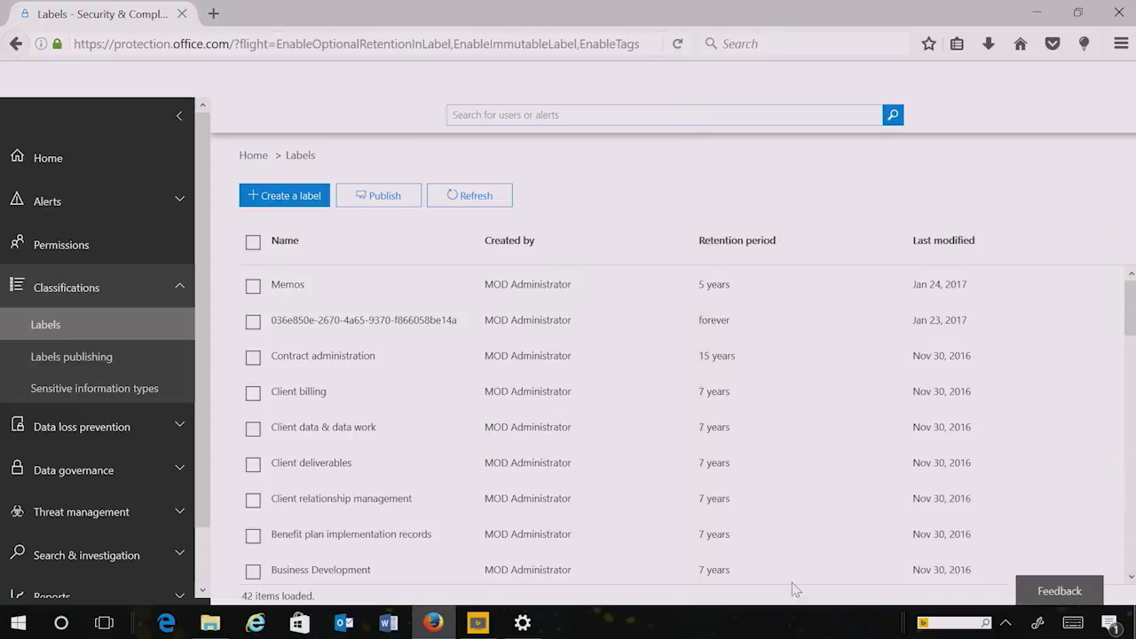
Create a second label named Activity with retention left off.
{"action": "left_click", "coordinate": [304, 200]}
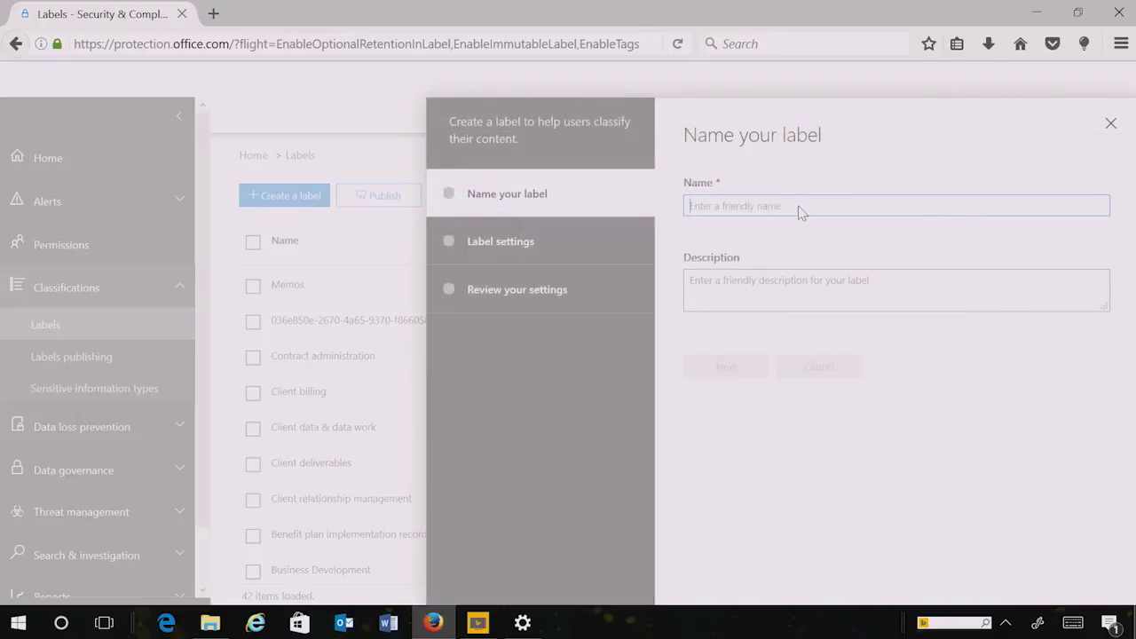
{"action": "type", "text": "Activity"}
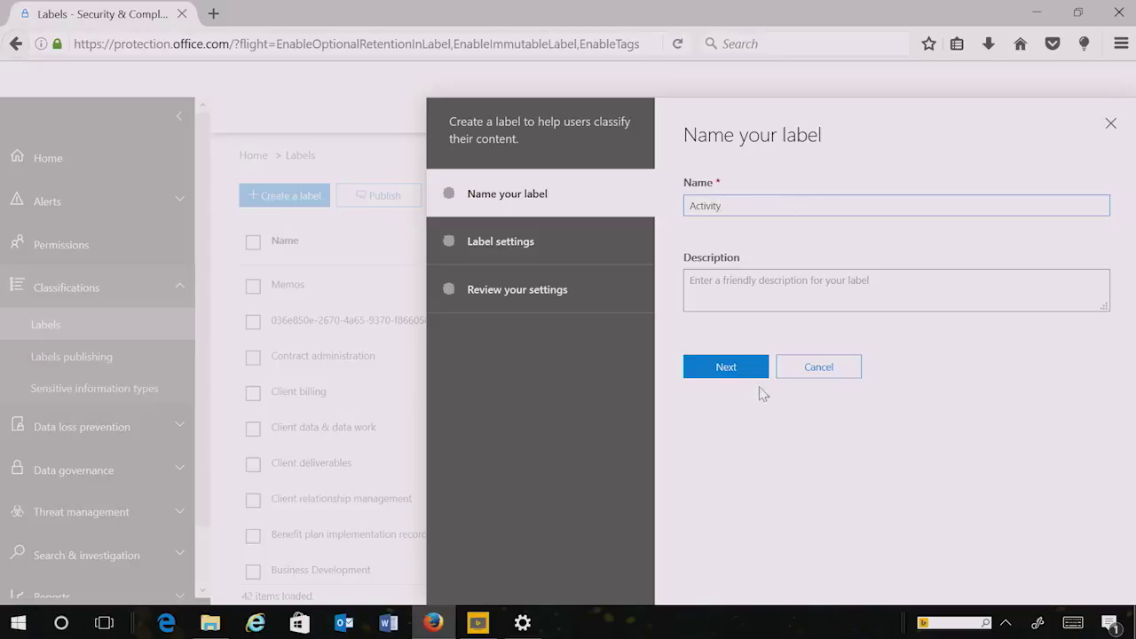
{"action": "left_click", "coordinate": [733, 371]}
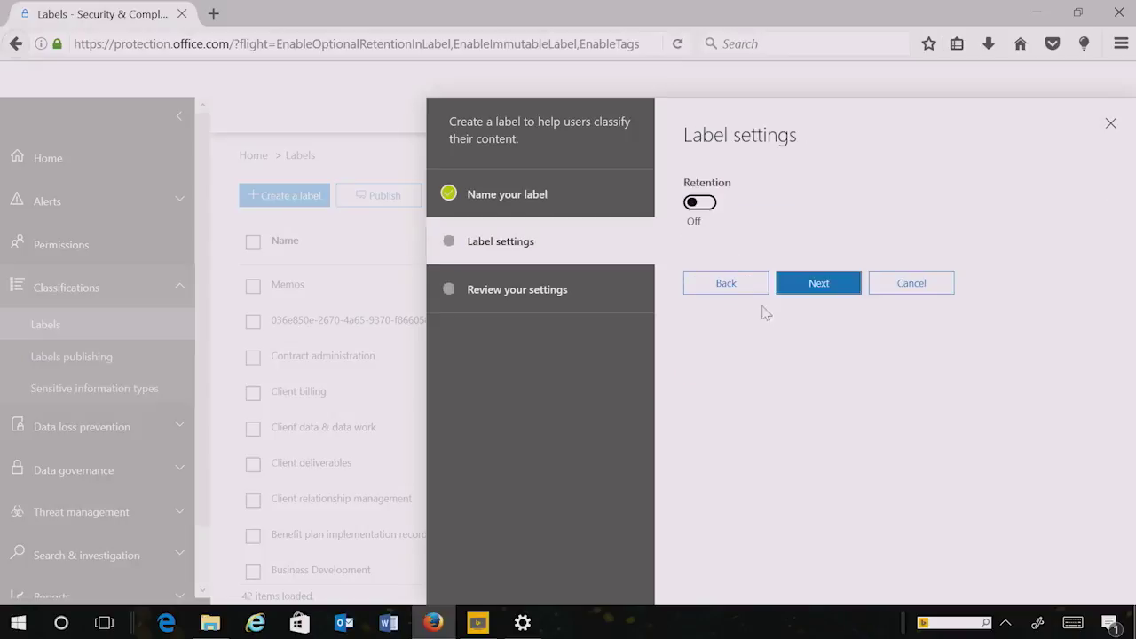
{"action": "left_click", "coordinate": [818, 283]}
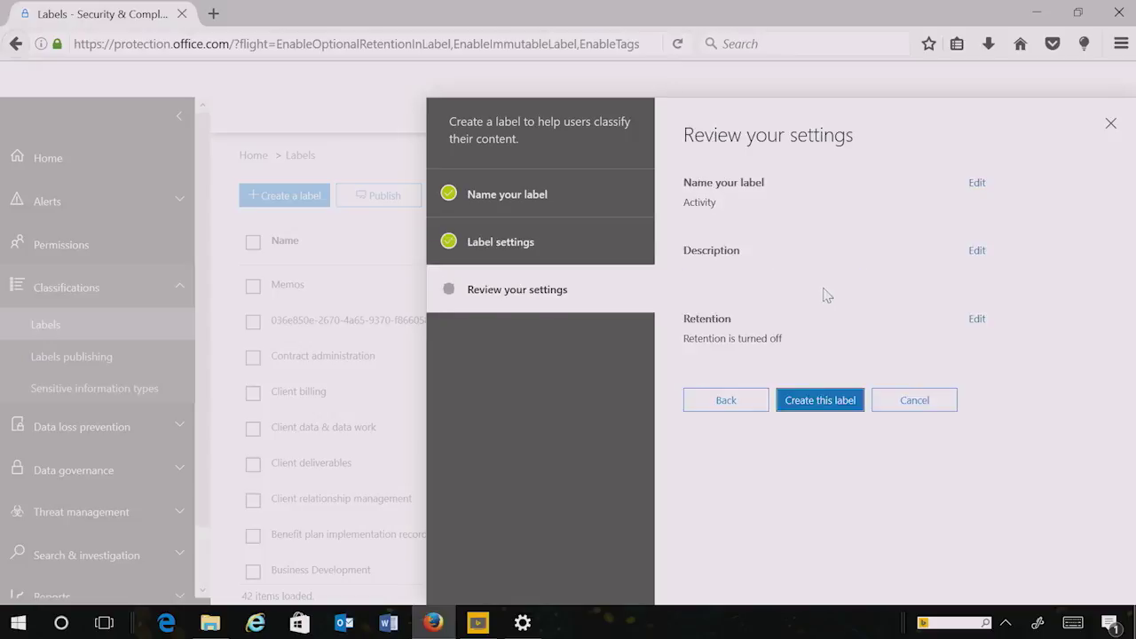
{"action": "left_click", "coordinate": [821, 401]}
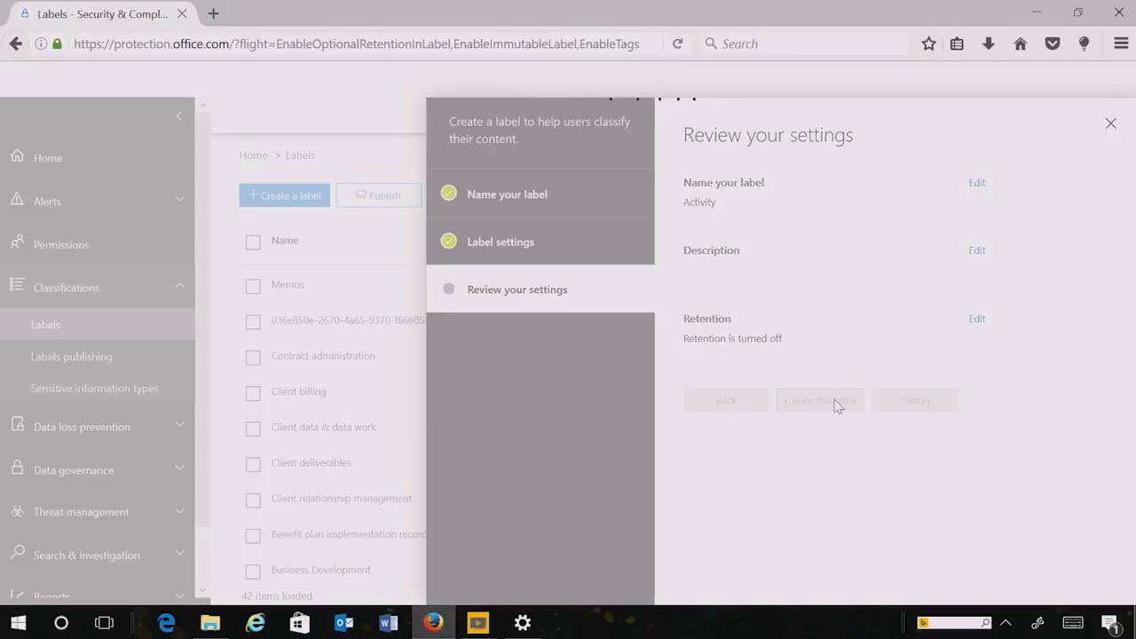
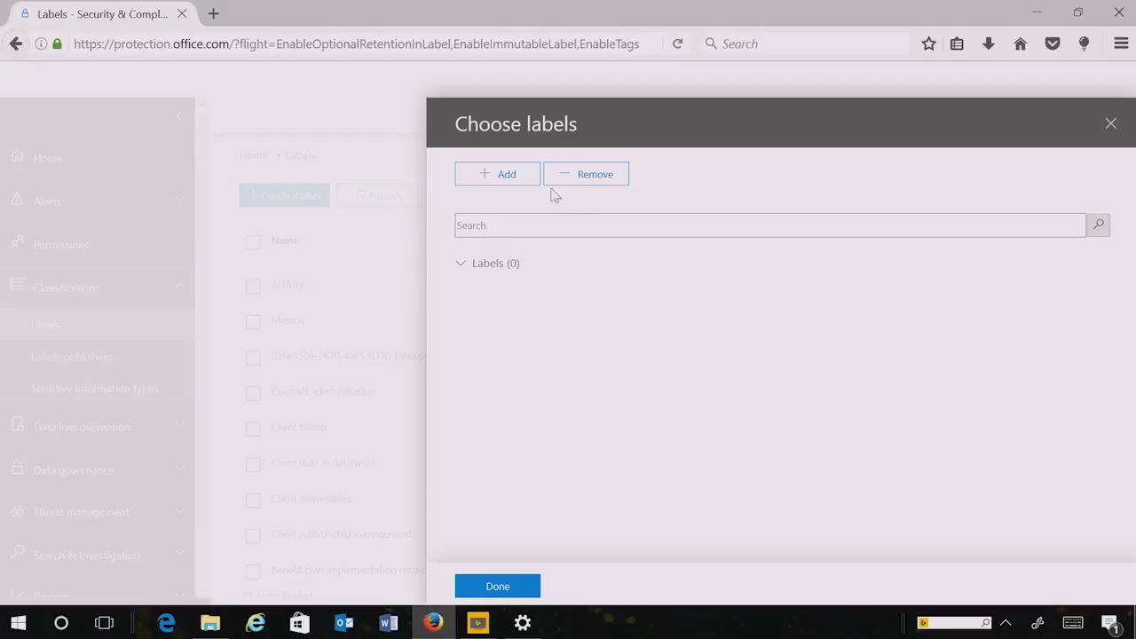
Choose the Activity and Memos labels as the labels to publish.
{"action": "left_click", "coordinate": [505, 178]}
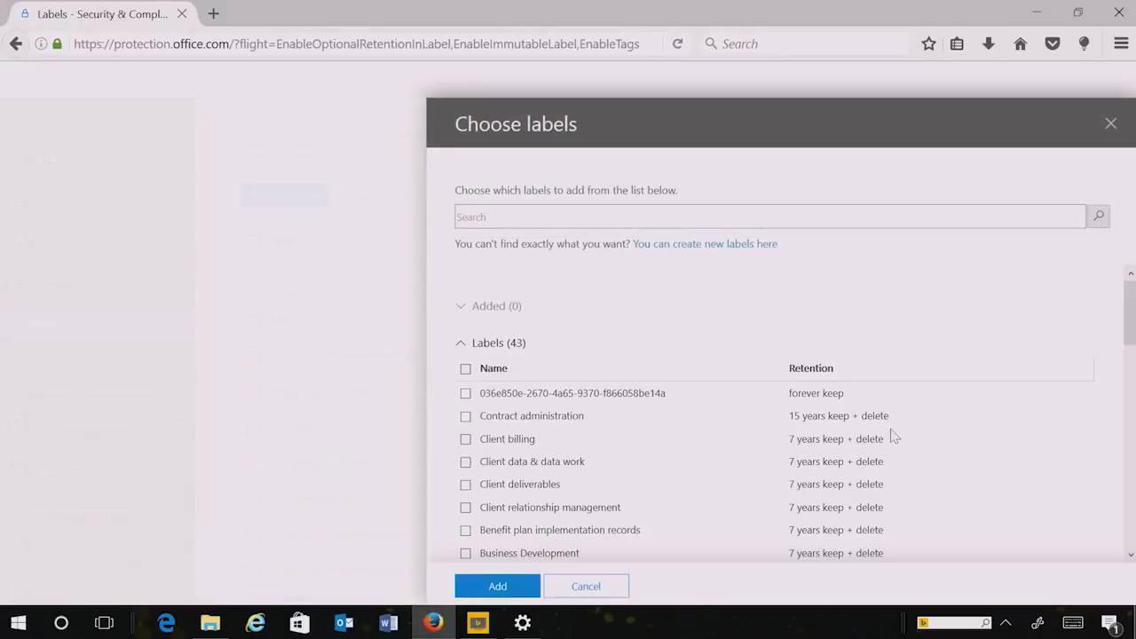
{"action": "scroll", "coordinate": [1132, 342], "scroll_direction": "down", "scroll_amount": 3}
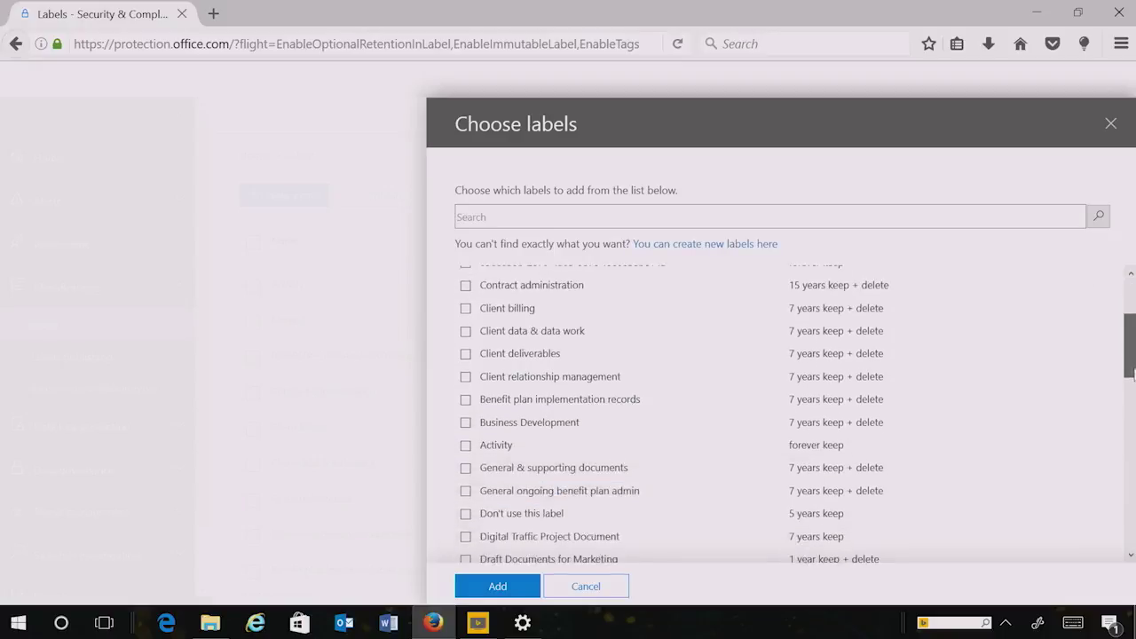
{"action": "left_click", "coordinate": [465, 433]}
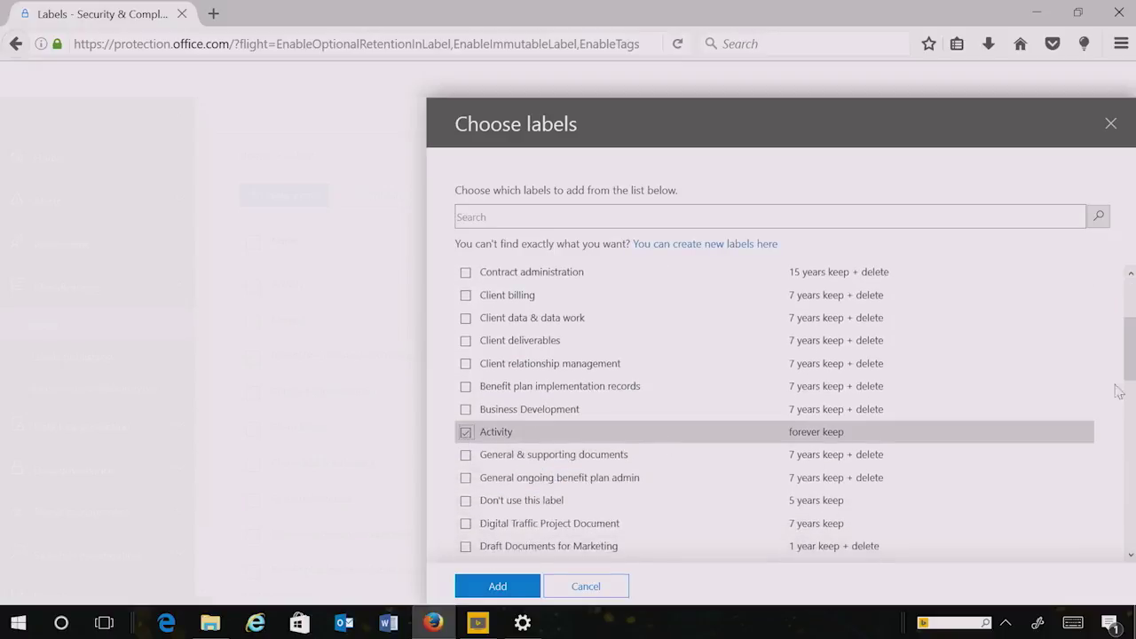
{"action": "scroll", "coordinate": [1130, 373], "scroll_direction": "down", "scroll_amount": 4}
{"action": "scroll", "coordinate": [1130, 409], "scroll_direction": "down", "scroll_amount": 3}
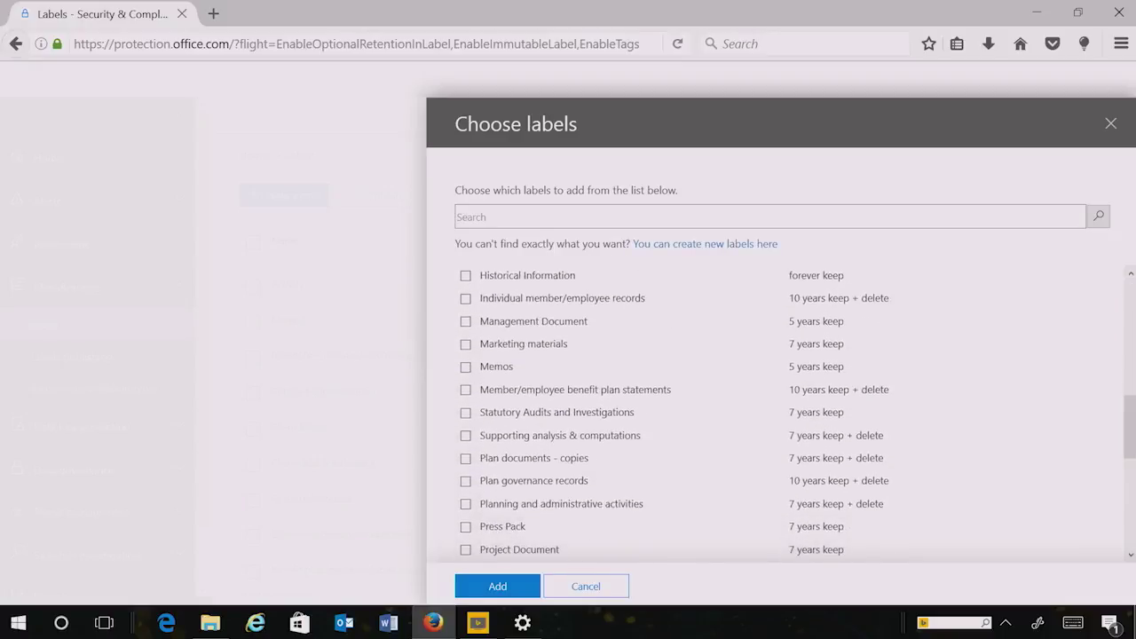
{"action": "left_click", "coordinate": [465, 367]}
{"action": "left_click", "coordinate": [502, 587]}
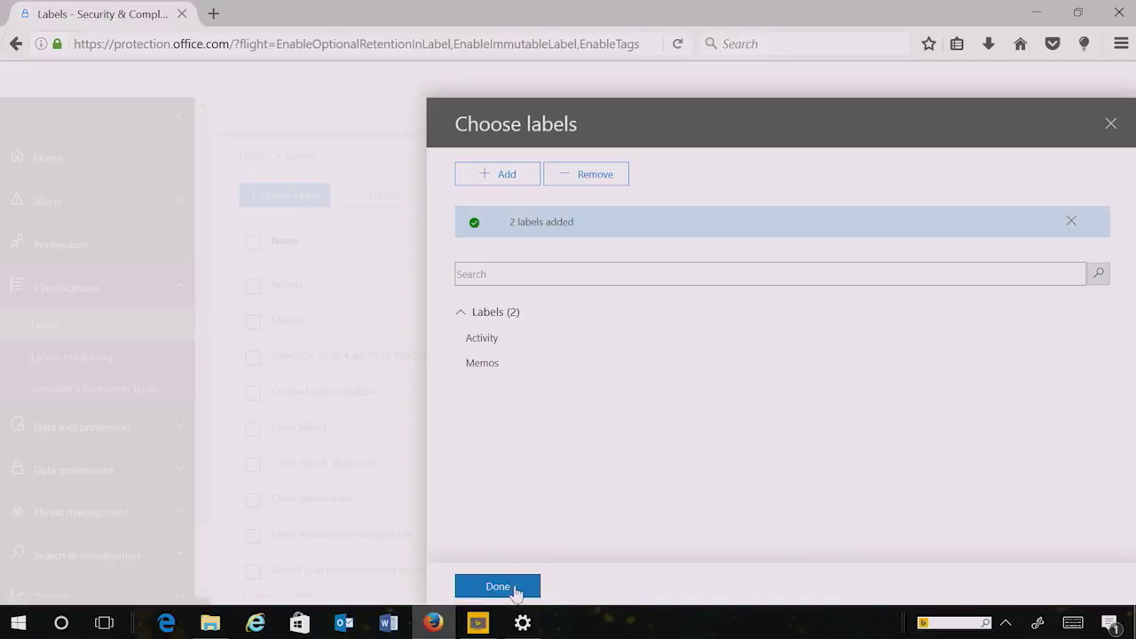
{"action": "left_click", "coordinate": [515, 590]}
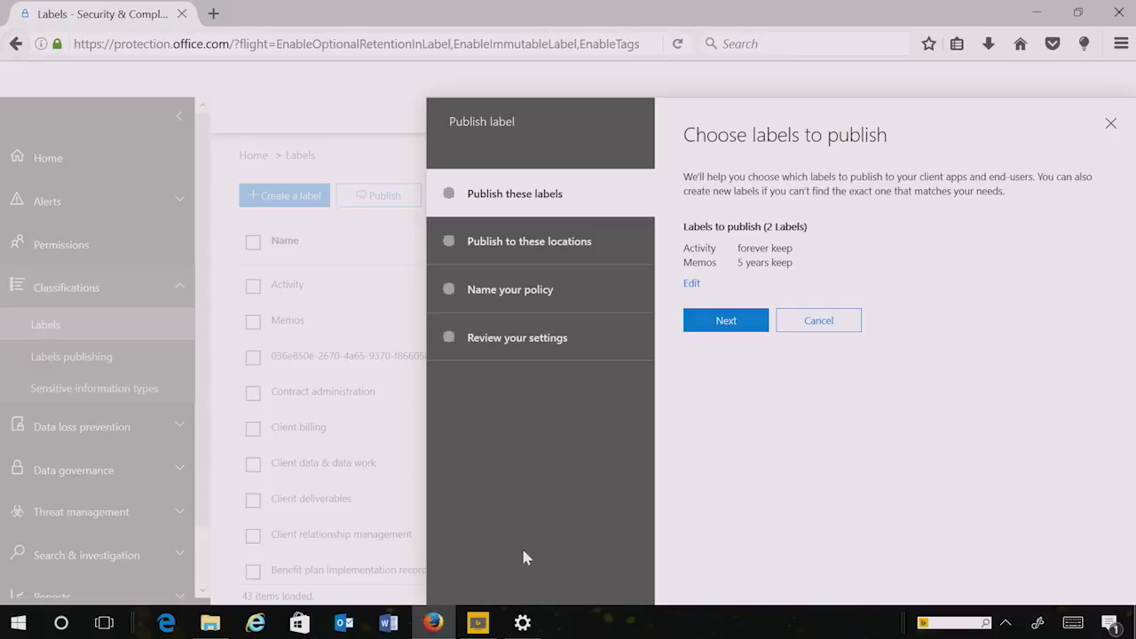
Publish the labels to specific locations, keeping Exchange email, SharePoint sites, OneDrive accounts and Office 365 groups included.
{"action": "left_click", "coordinate": [692, 318]}
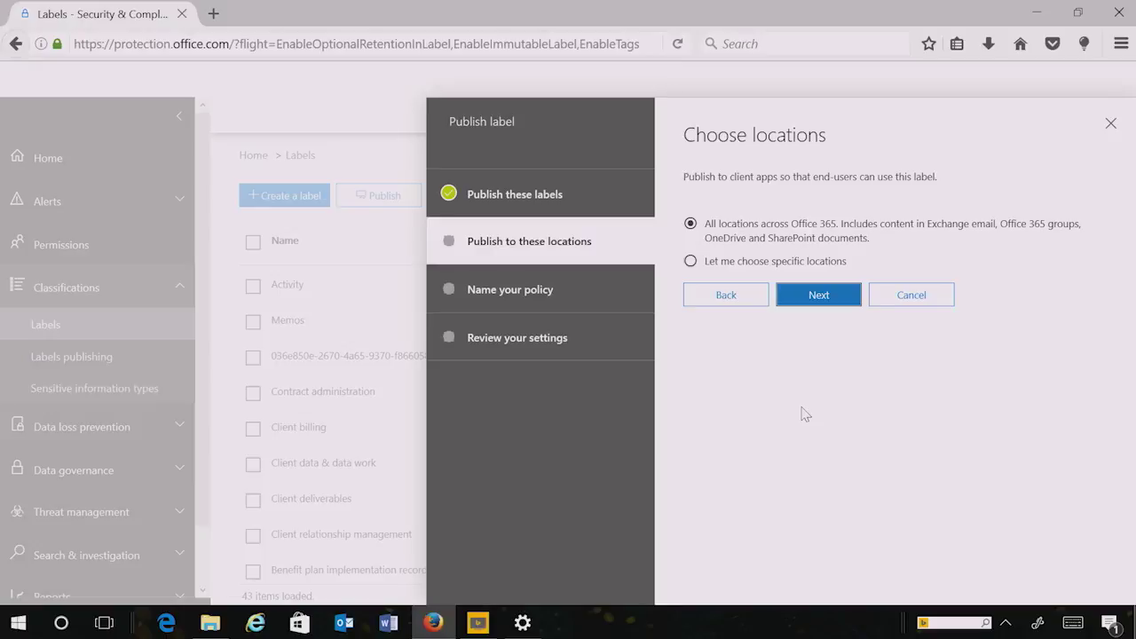
{"action": "left_click", "coordinate": [690, 263]}
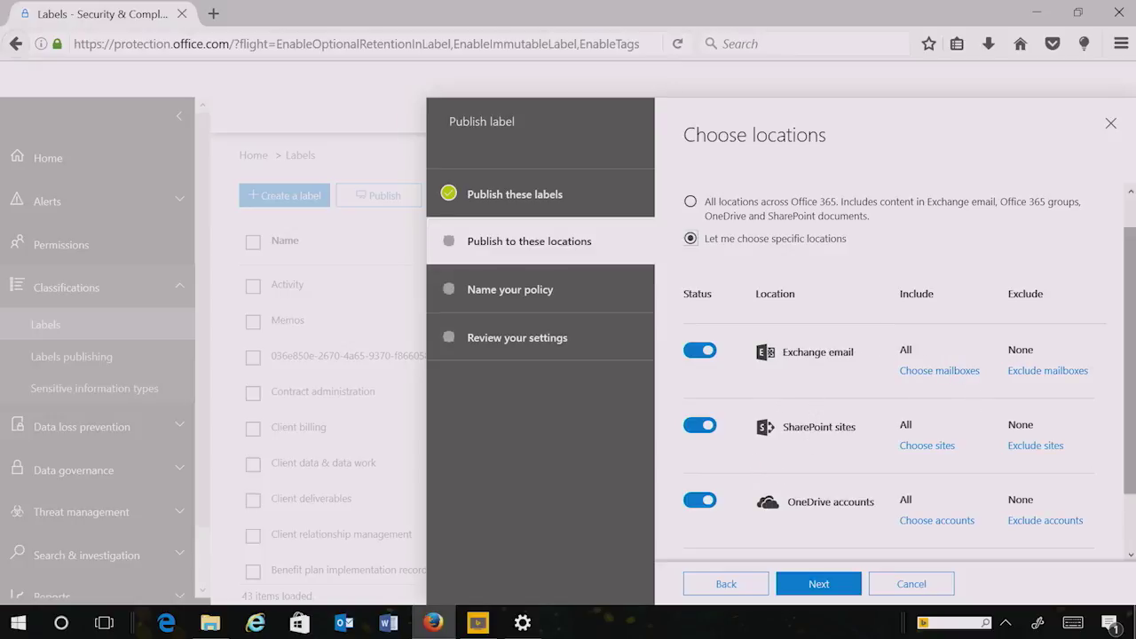
{"action": "scroll", "coordinate": [767, 454], "scroll_direction": "down", "scroll_amount": 1}
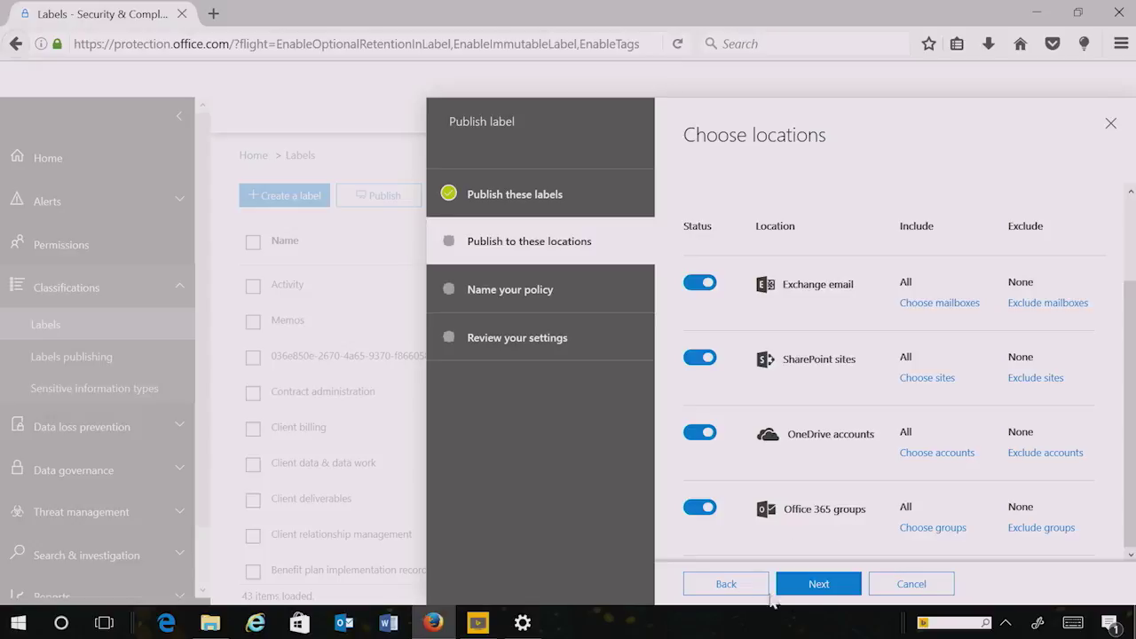
{"action": "left_click", "coordinate": [837, 588]}
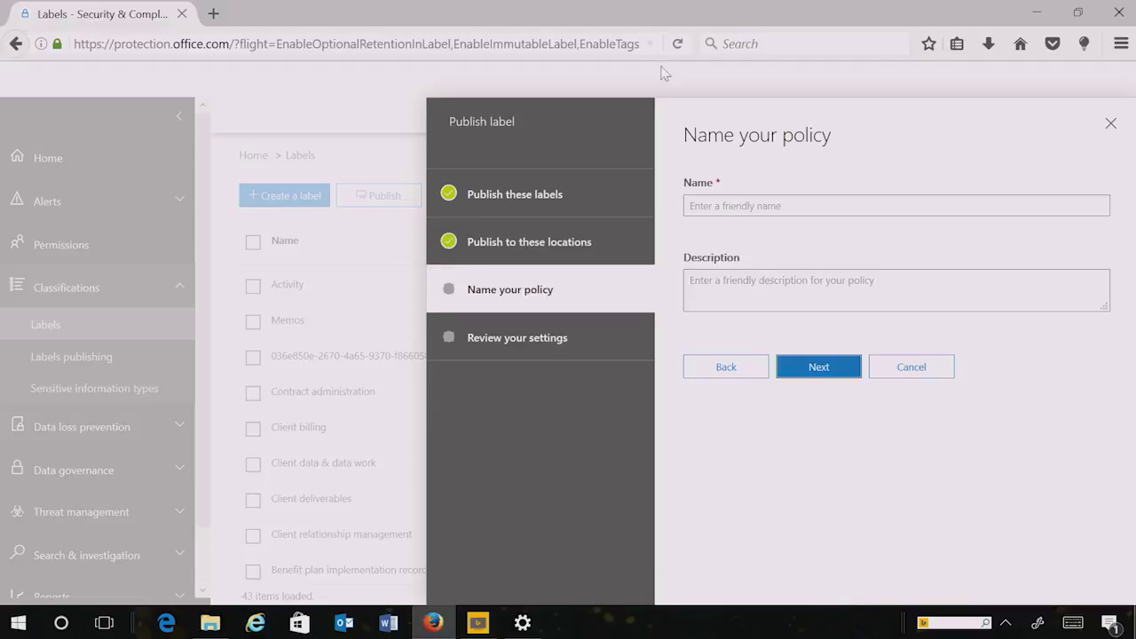
Name the publishing policy Labels Policy, publish it, and close its details after reviewing them.
{"action": "left_click", "coordinate": [740, 206]}
{"action": "type", "text": "Labels Policy"}
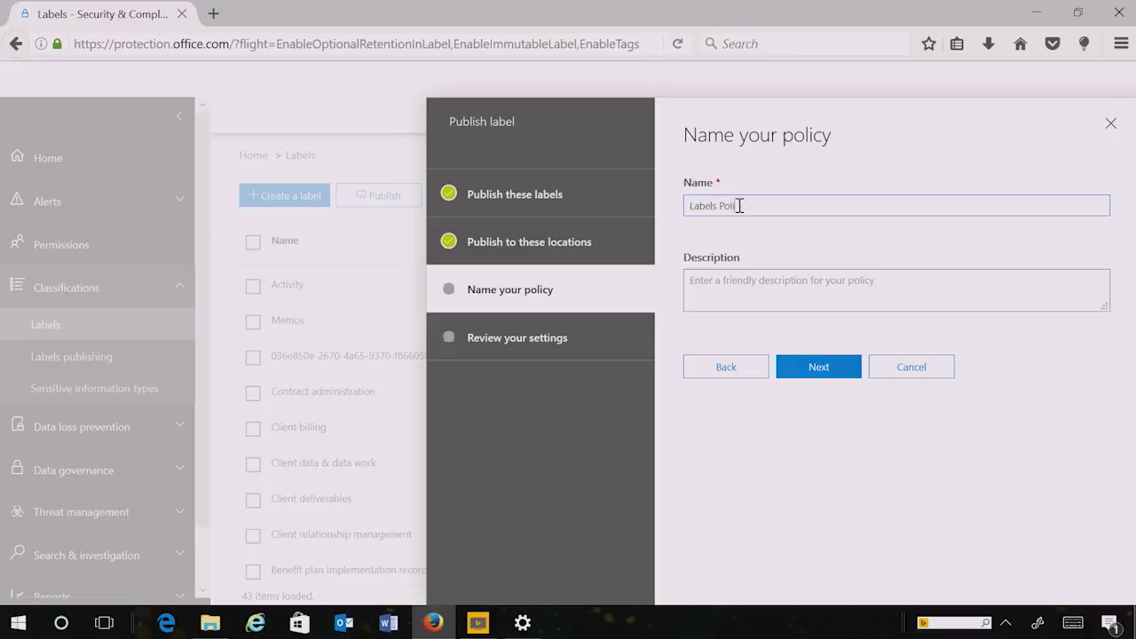
{"action": "left_click", "coordinate": [842, 369]}
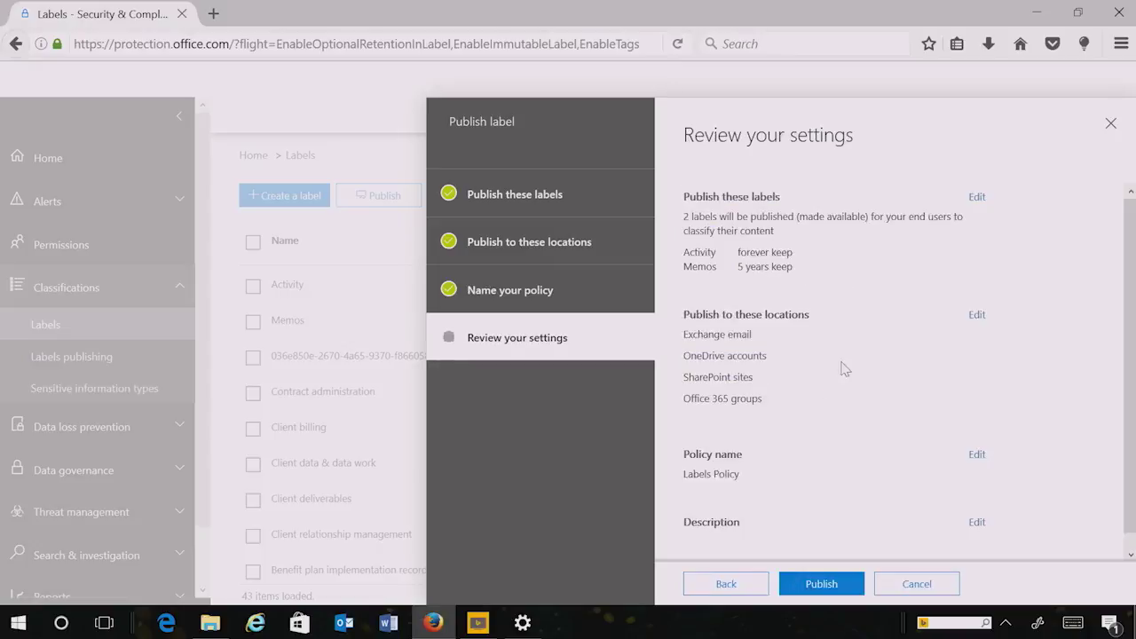
{"action": "left_click", "coordinate": [844, 589]}
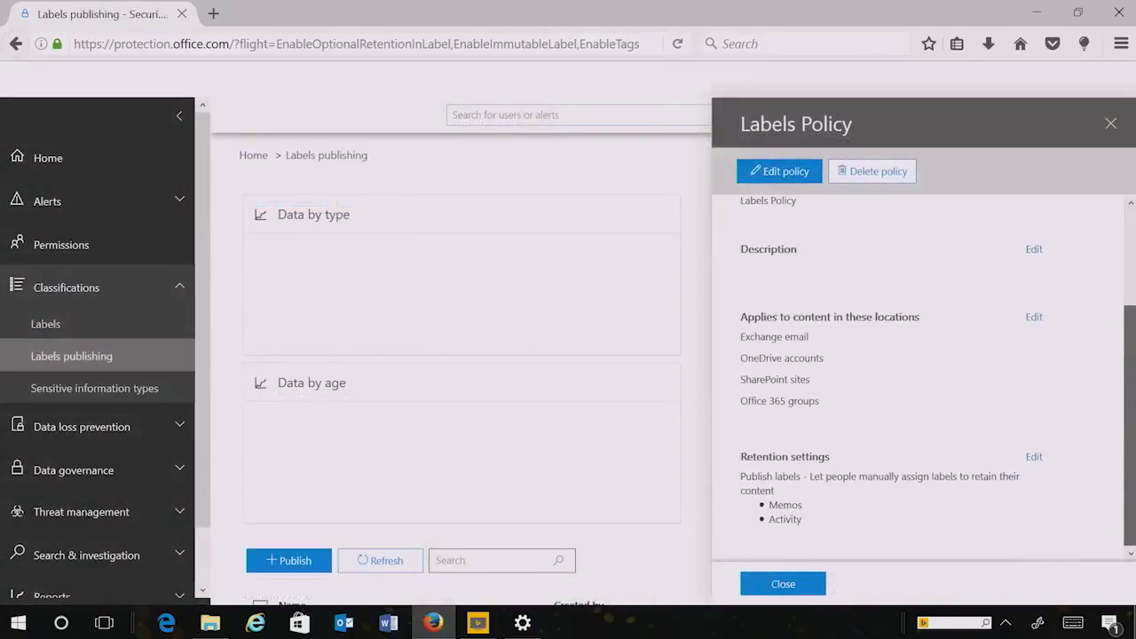
{"action": "scroll", "coordinate": [761, 355], "scroll_direction": "up", "scroll_amount": 3}
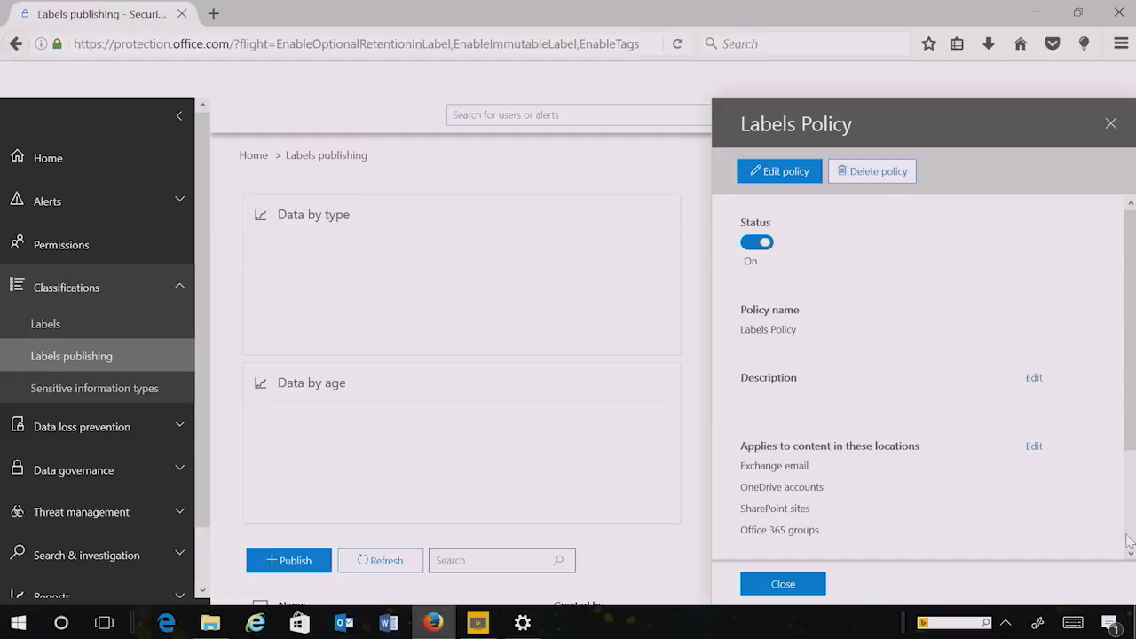
{"action": "left_click", "coordinate": [786, 584]}
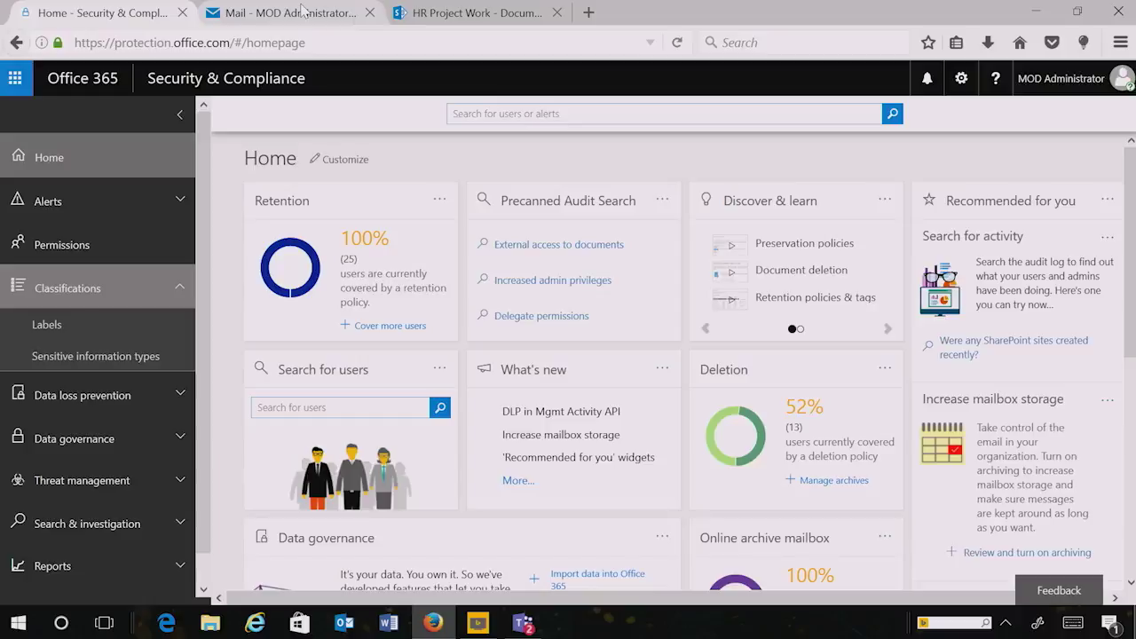
Switch to the Outlook mailbox and assign the Business Development (7 years) retention policy to the Yammer message in the inbox.
{"action": "left_click", "coordinate": [306, 13]}
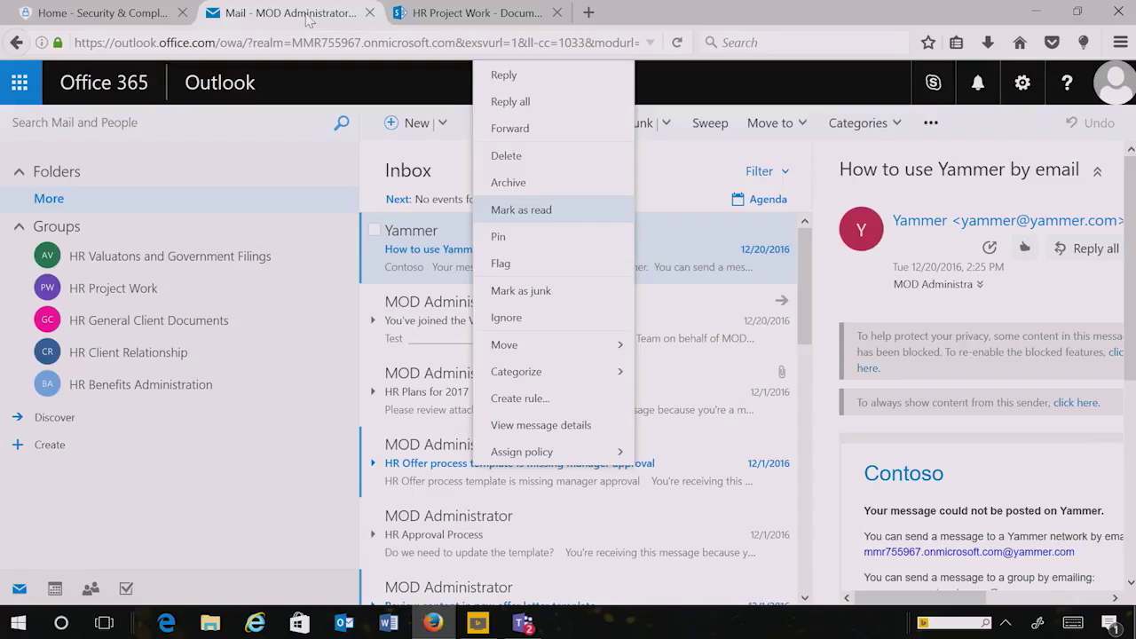
{"action": "right_click", "coordinate": [450, 257]}
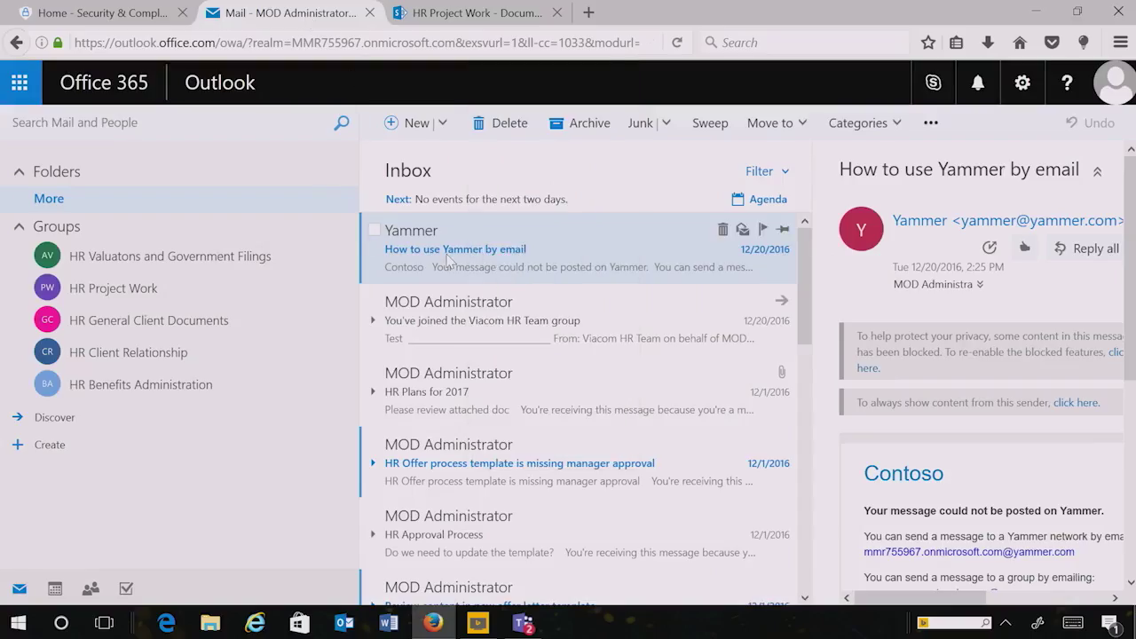
{"action": "mouse_move", "coordinate": [577, 456]}
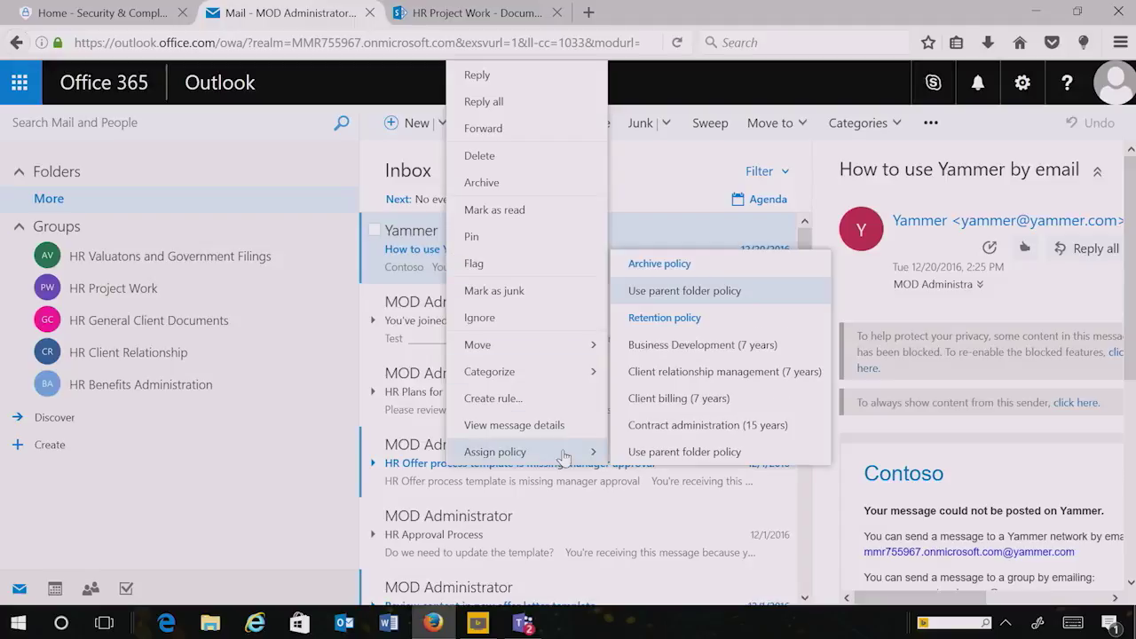
{"action": "left_click", "coordinate": [729, 351]}
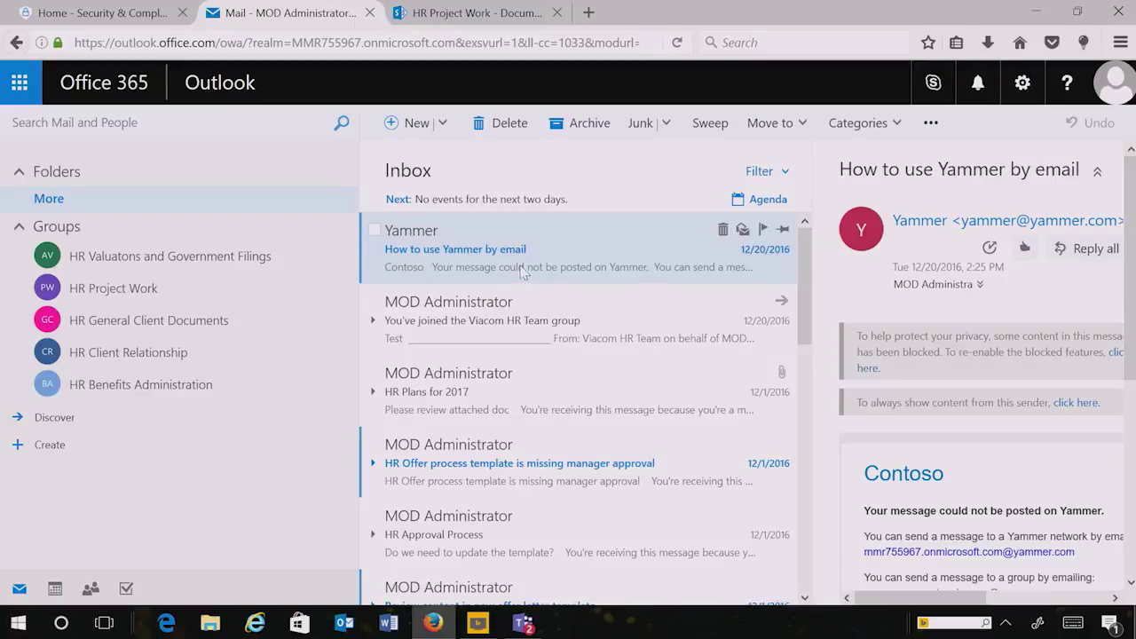
Switch to the HR Project Work SharePoint library and examine the classification options for Current Projects and Contacts.docx.
{"action": "left_click", "coordinate": [459, 15]}
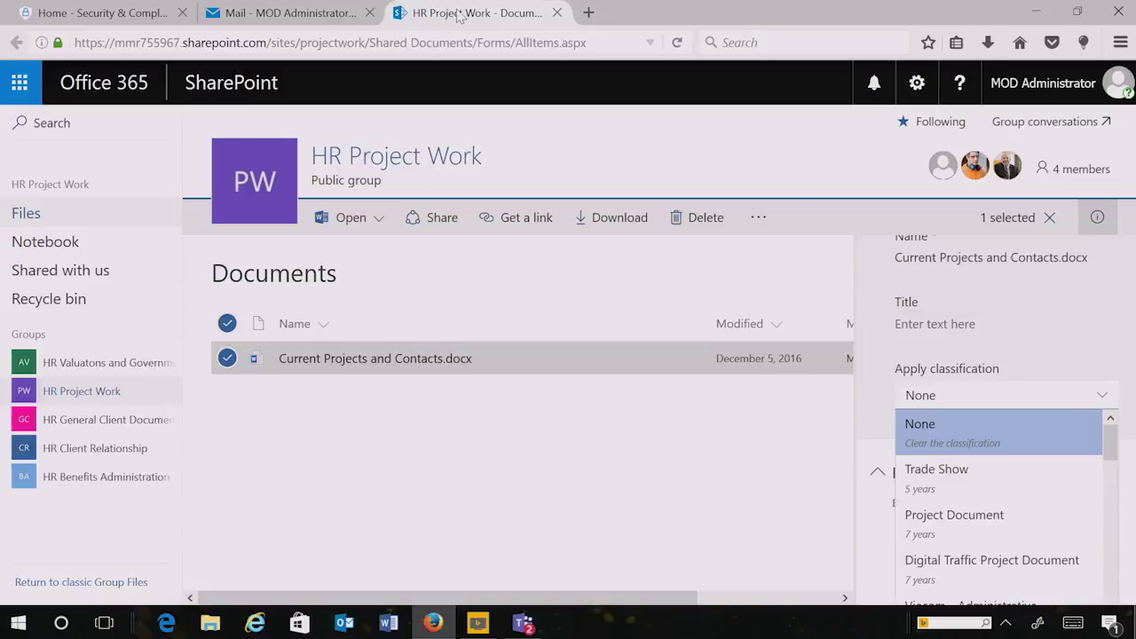
{"action": "left_click", "coordinate": [500, 367]}
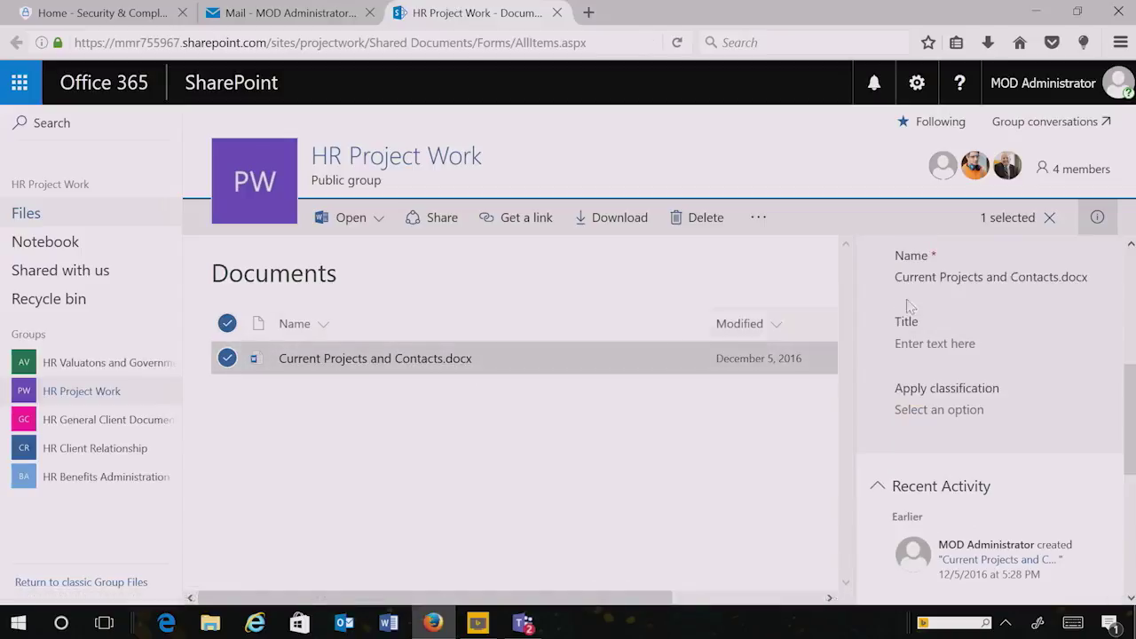
{"action": "left_click", "coordinate": [1098, 218]}
{"action": "left_click", "coordinate": [1099, 218]}
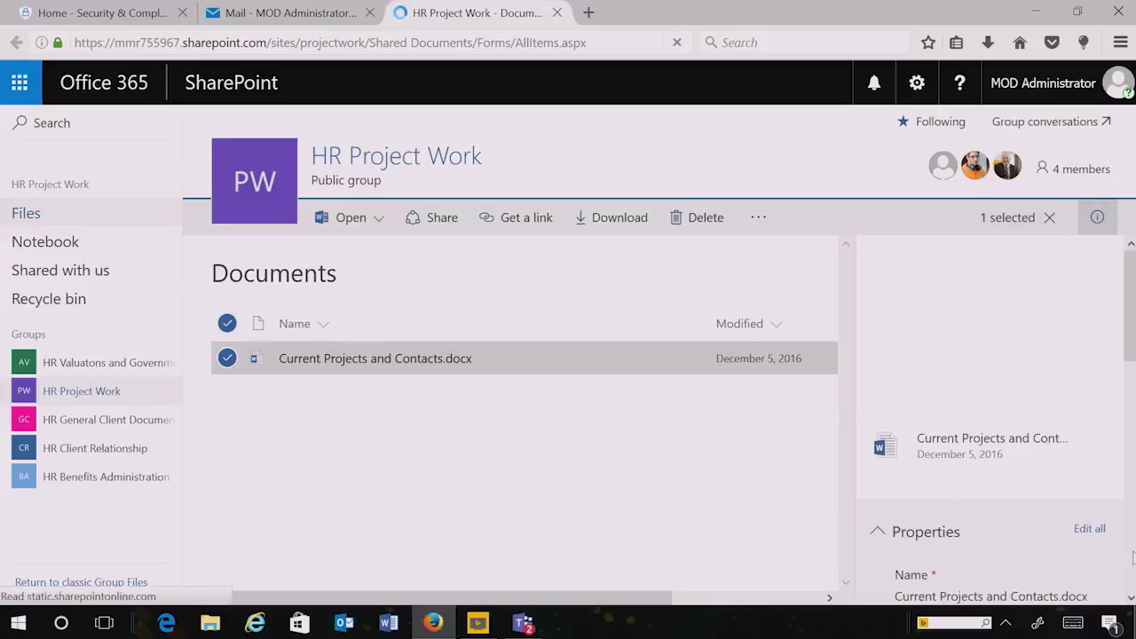
{"action": "scroll", "coordinate": [1089, 564], "scroll_direction": "down", "scroll_amount": 3}
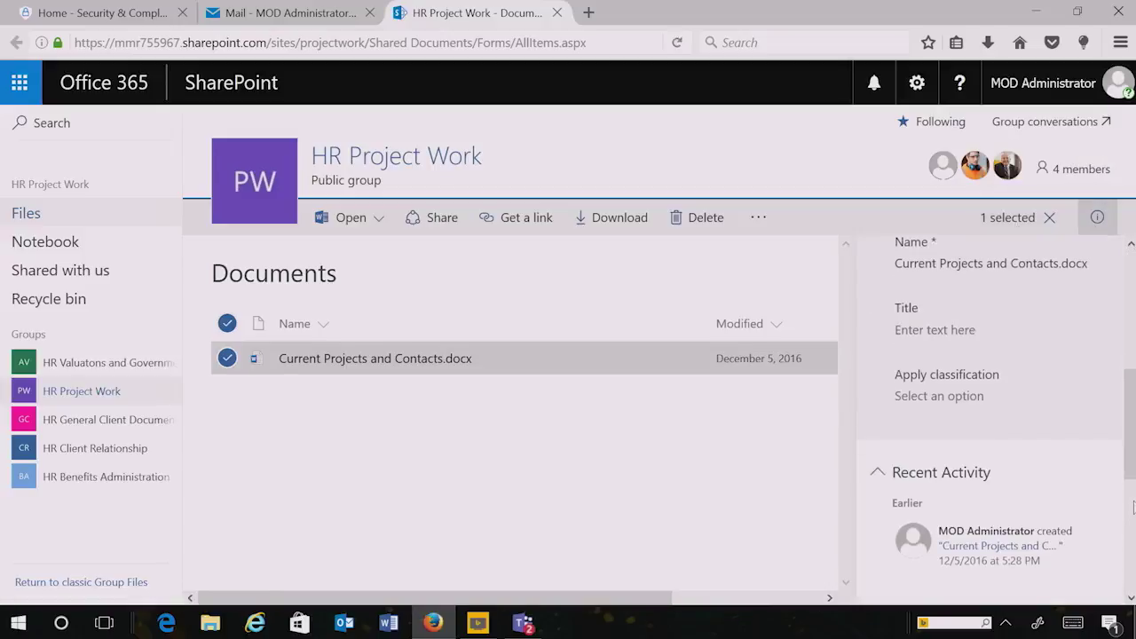
{"action": "left_click", "coordinate": [953, 399]}
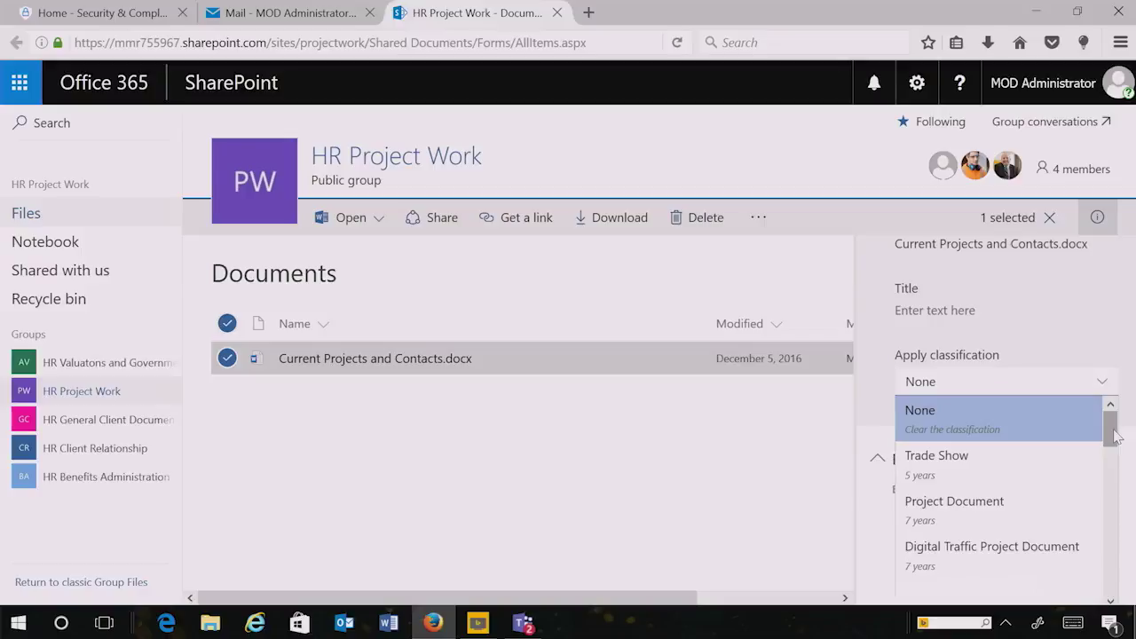
{"action": "left_click_drag", "start_coordinate": [1116, 436], "coordinate": [1116, 436]}
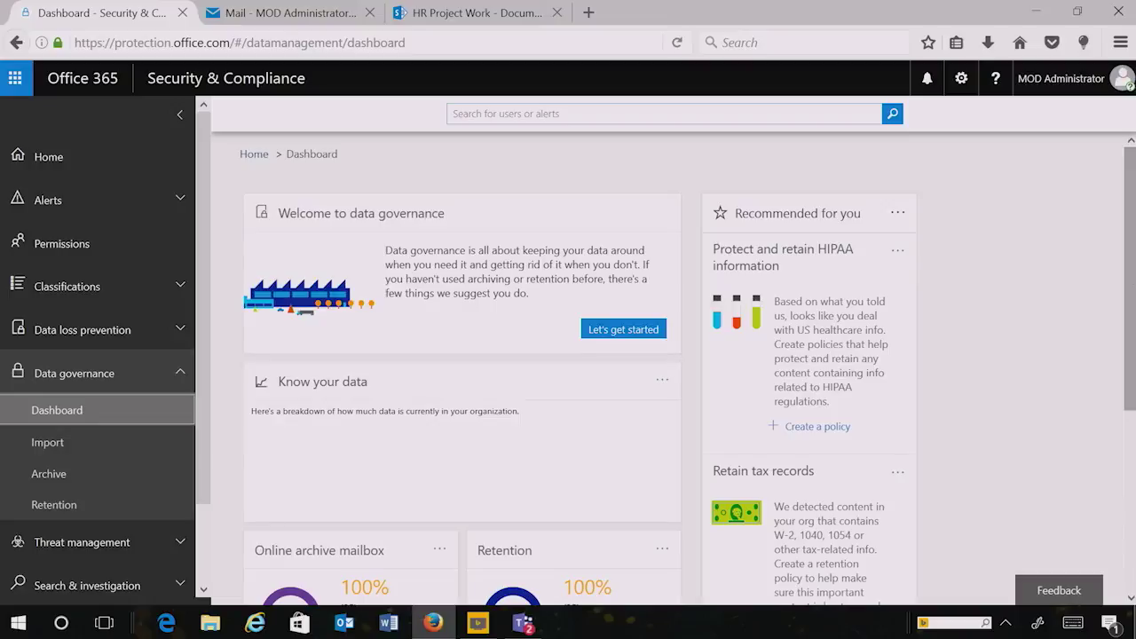
Review the data governance dashboard's recommendations and open the Retain tax records policy for customization.
{"action": "scroll", "coordinate": [666, 364], "scroll_direction": "down", "scroll_amount": 3}
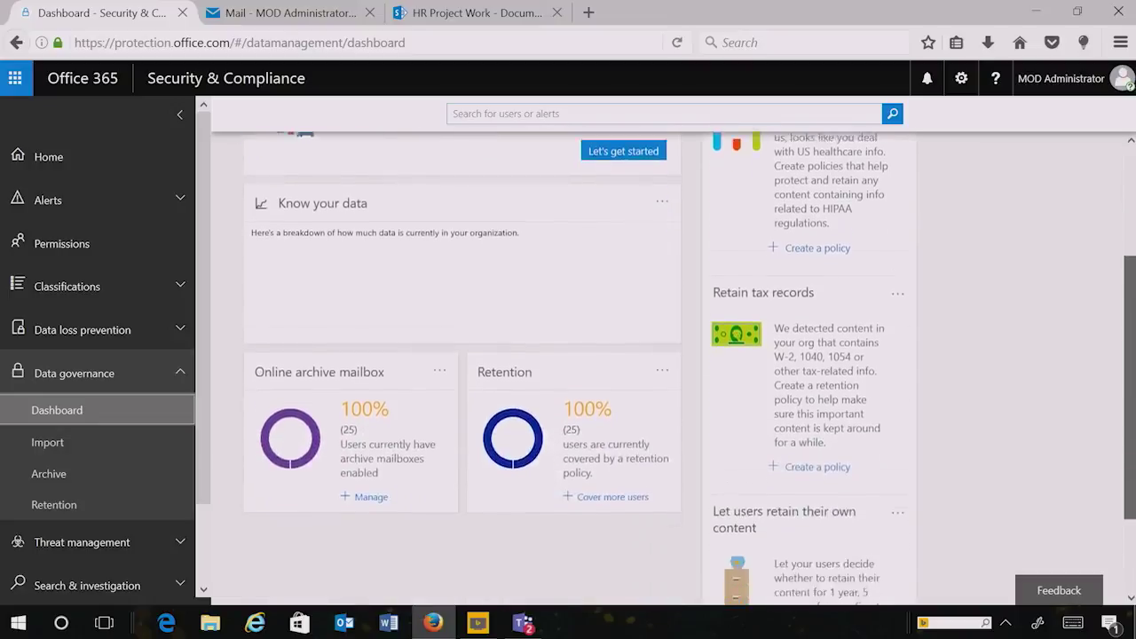
{"action": "scroll", "coordinate": [577, 364], "scroll_direction": "down", "scroll_amount": 2}
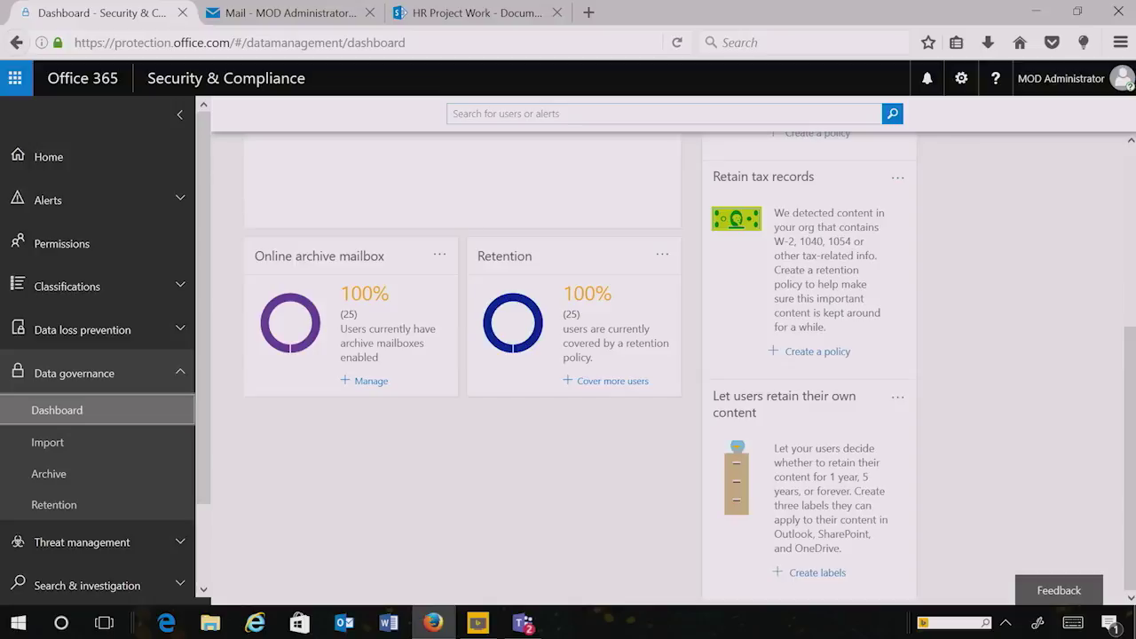
{"action": "left_click", "coordinate": [834, 353]}
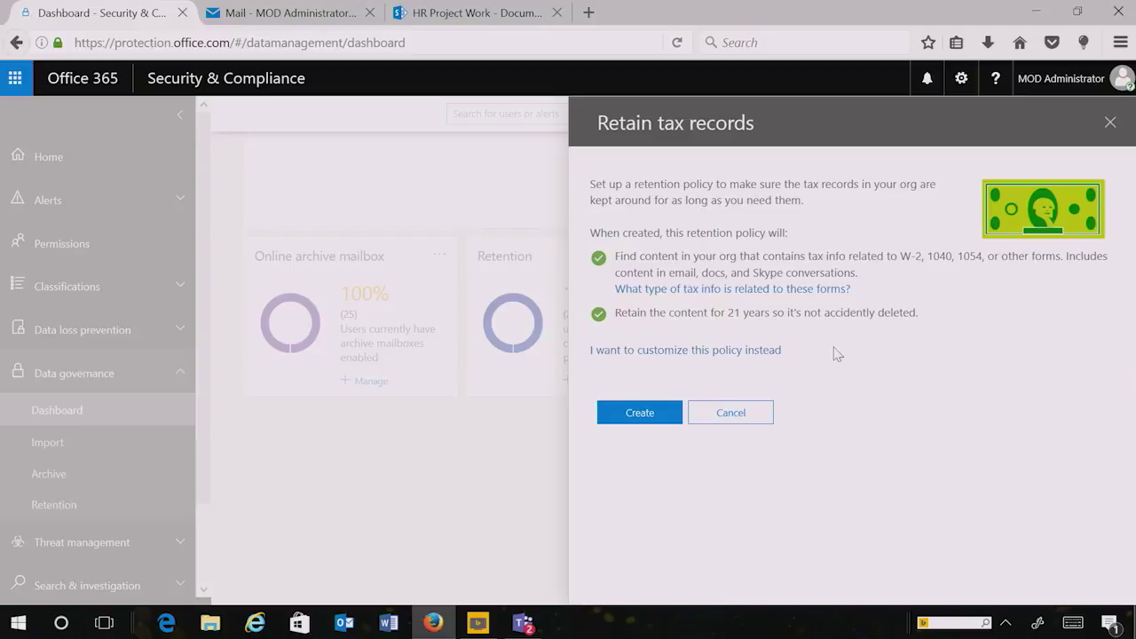
{"action": "left_click", "coordinate": [715, 352]}
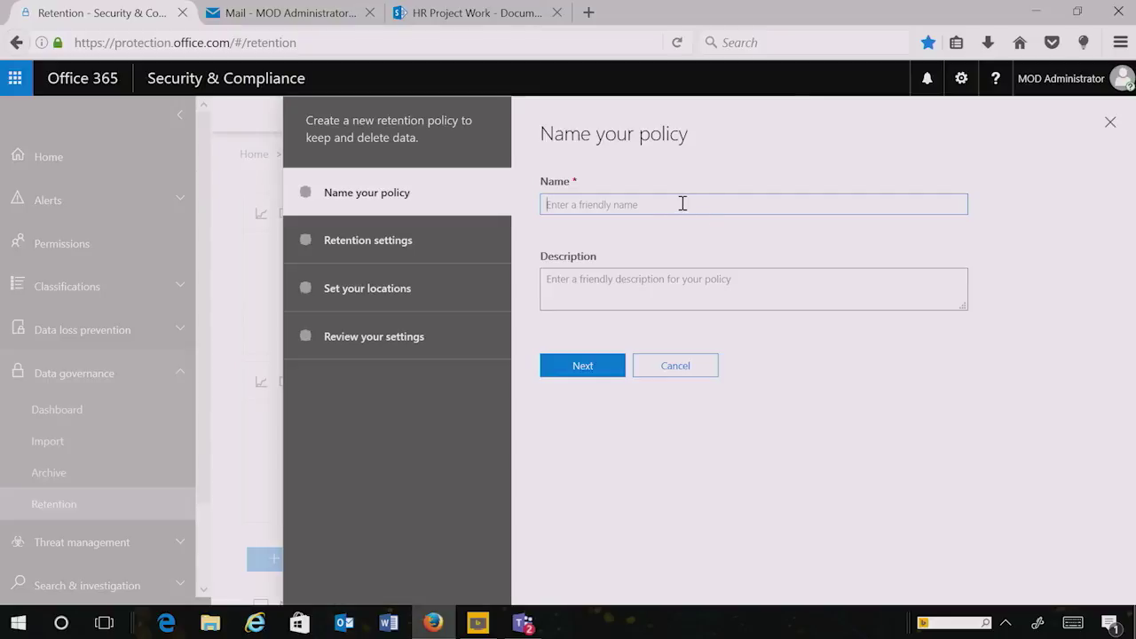
Name the new retention policy Financial Data and set it to preserve content for 7 years.
{"action": "type", "text": "Financial Data"}
{"action": "left_click", "coordinate": [599, 376]}
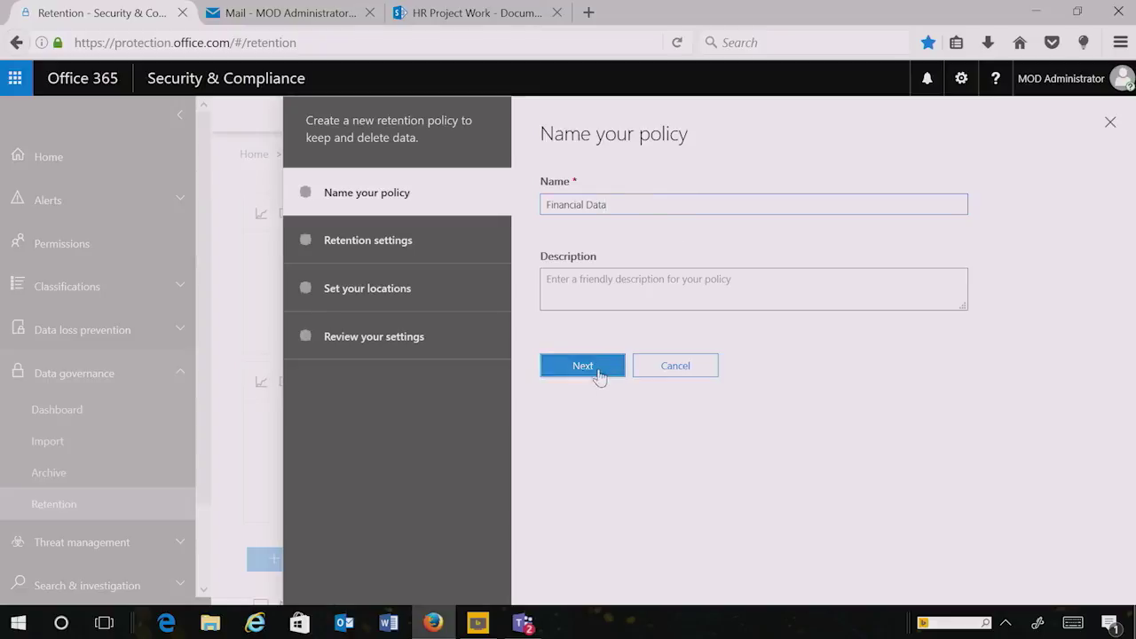
{"action": "left_click", "coordinate": [649, 243]}
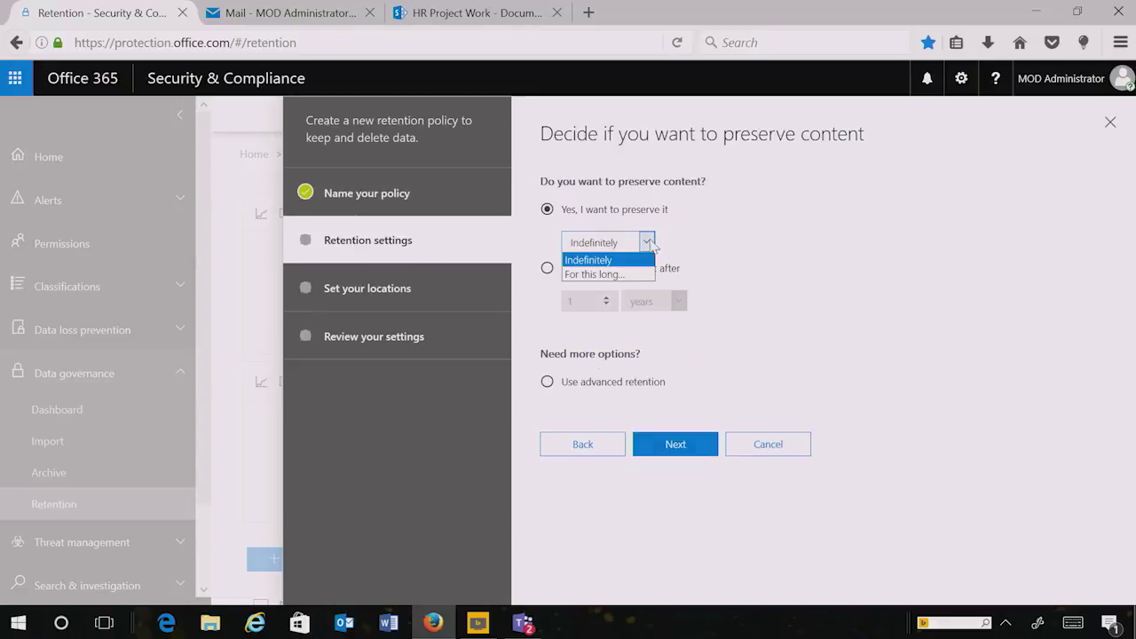
{"action": "left_click", "coordinate": [594, 275]}
{"action": "left_click", "coordinate": [683, 236]}
{"action": "key", "text": "BackSpace"}
{"action": "type", "text": "7"}
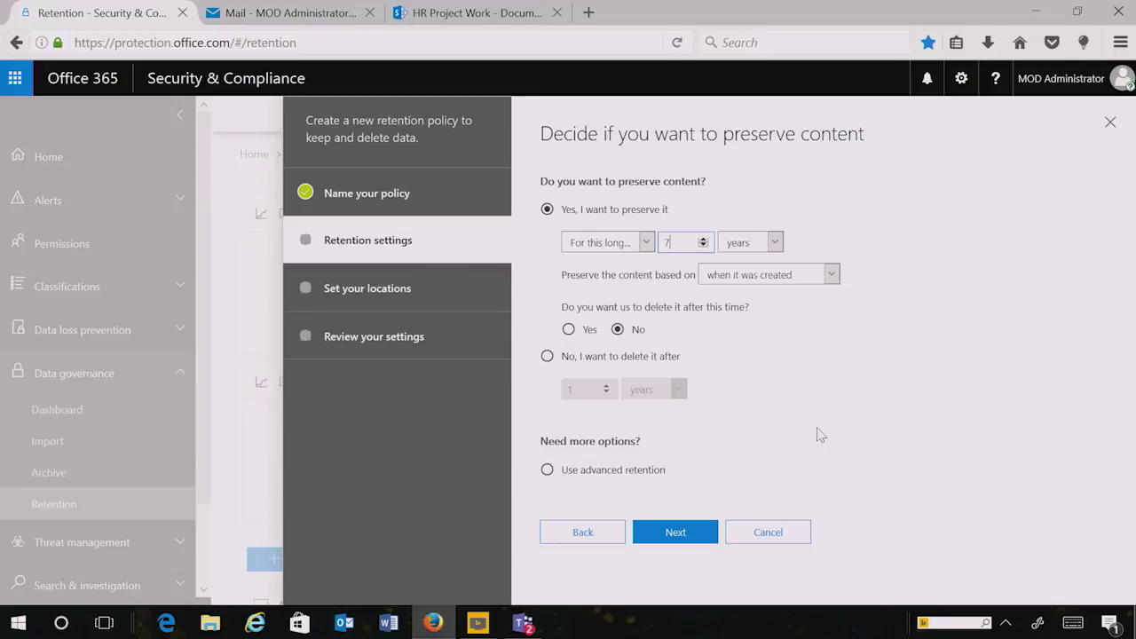
Use advanced retention for content that matches a sensitive information type, document fingerprint, or template.
{"action": "left_click", "coordinate": [548, 470]}
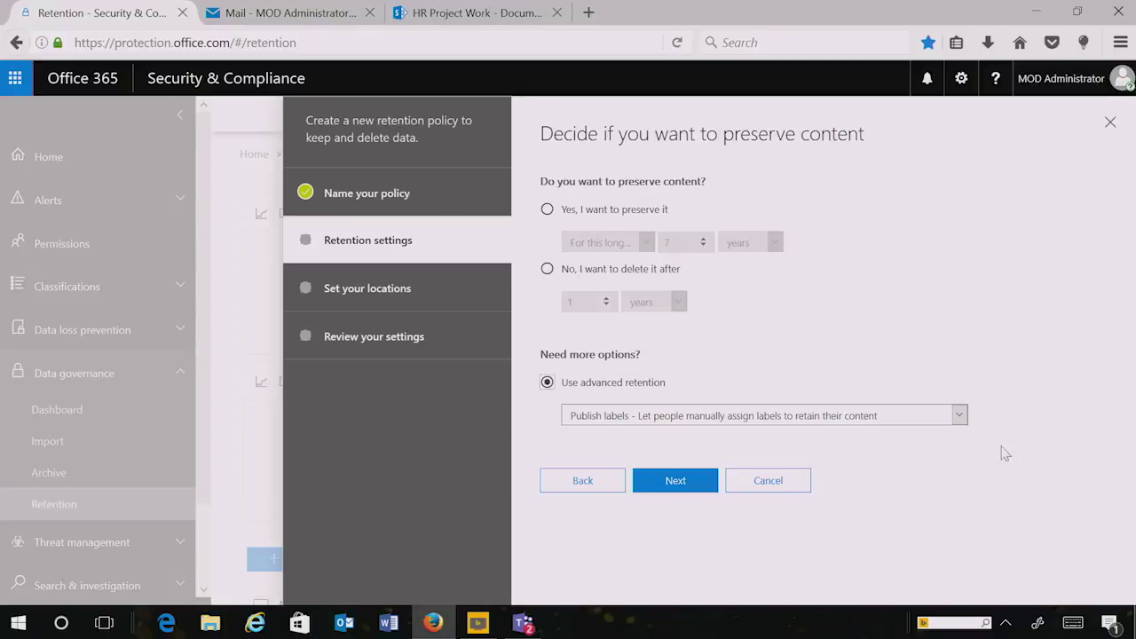
{"action": "left_click", "coordinate": [963, 419]}
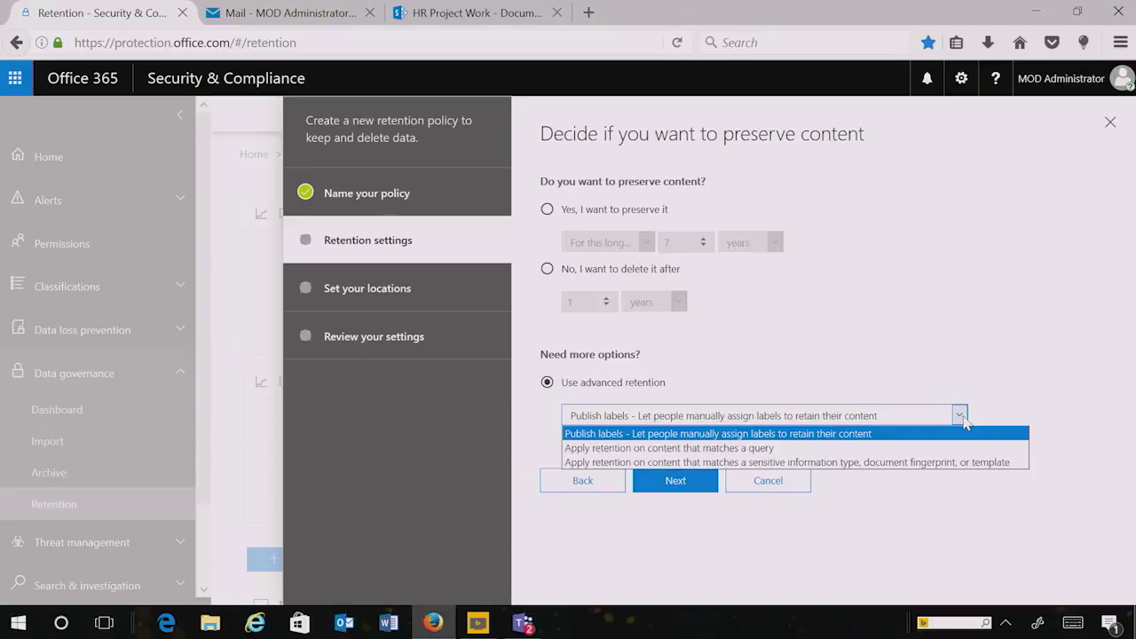
{"action": "left_click", "coordinate": [812, 462]}
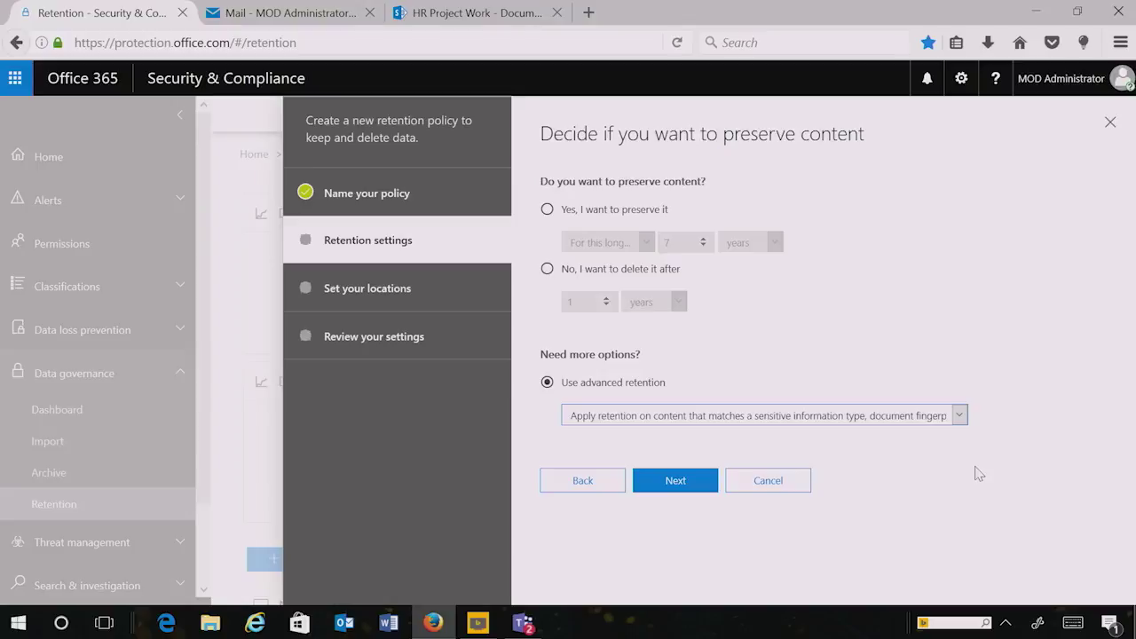
{"action": "left_click", "coordinate": [706, 480]}
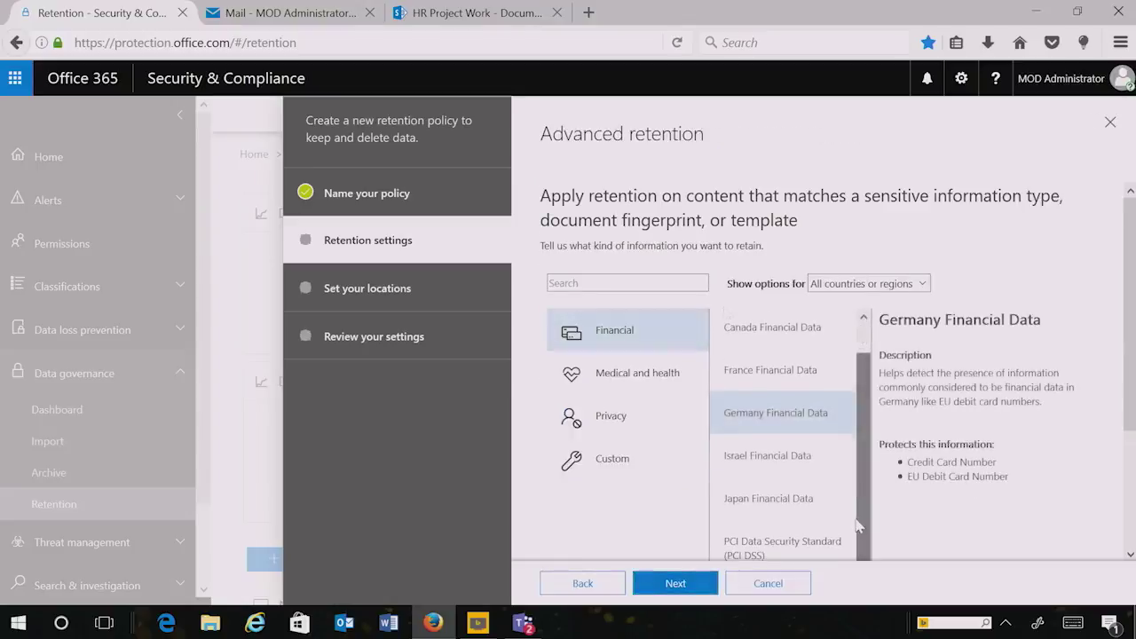
Base the policy on the U.K. Financial Data template and apply it to all locations across Office 365.
{"action": "scroll", "coordinate": [859, 511], "scroll_direction": "down", "scroll_amount": 2}
{"action": "scroll", "coordinate": [859, 575], "scroll_direction": "down", "scroll_amount": 2}
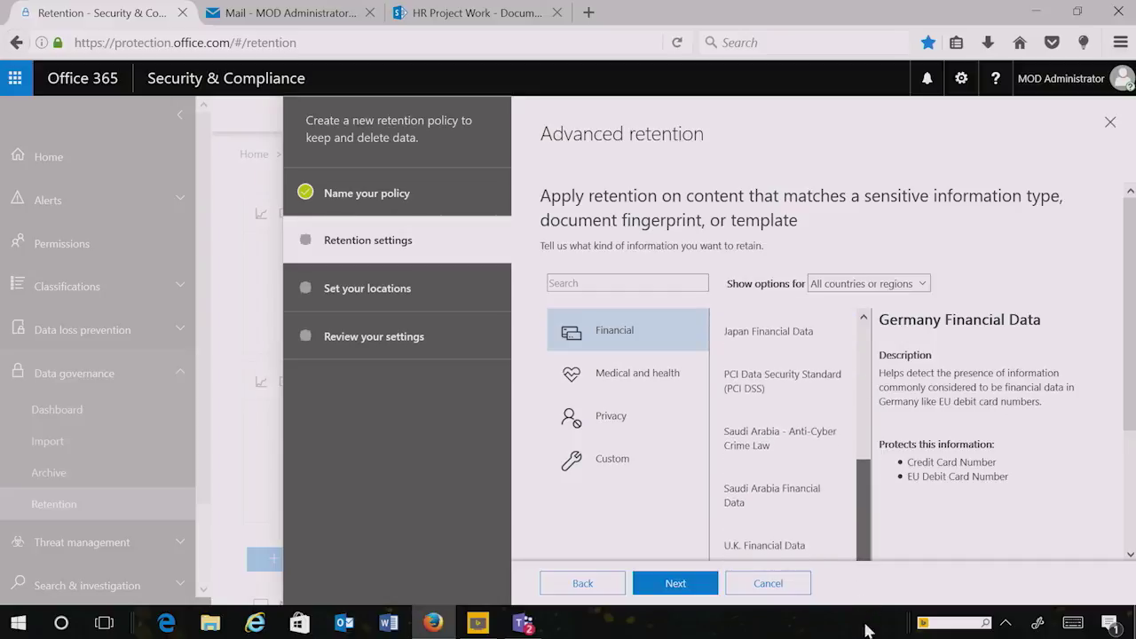
{"action": "scroll", "coordinate": [873, 523], "scroll_direction": "down", "scroll_amount": 1}
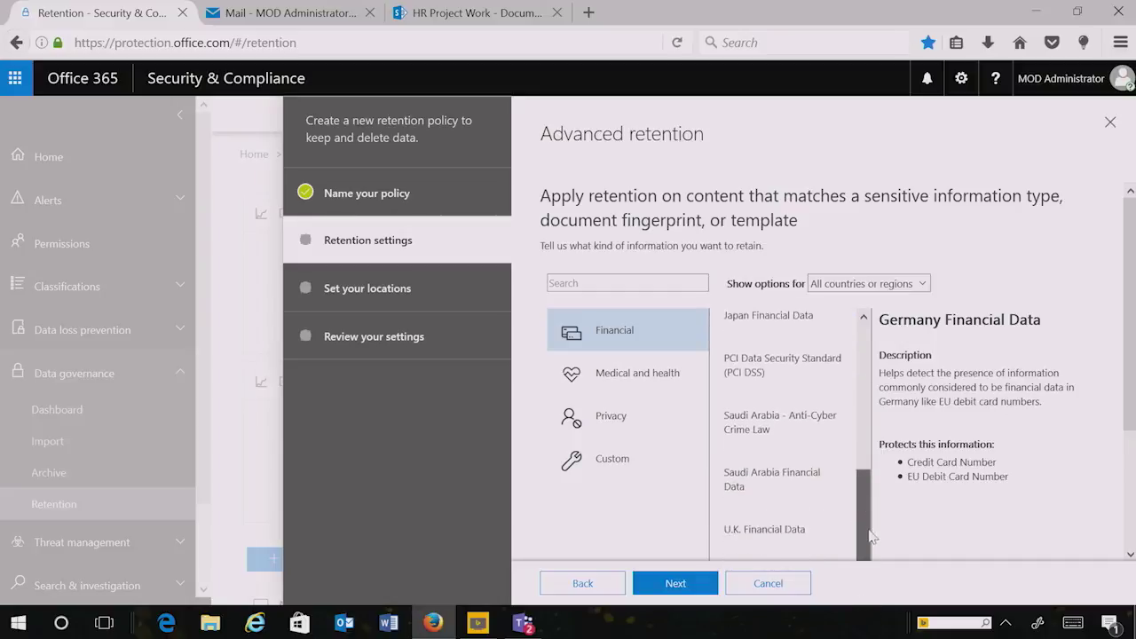
{"action": "mouse_move", "coordinate": [870, 536]}
{"action": "left_mouse_down"}
{"action": "mouse_move", "coordinate": [870, 407]}
{"action": "mouse_move", "coordinate": [866, 538]}
{"action": "left_mouse_up"}
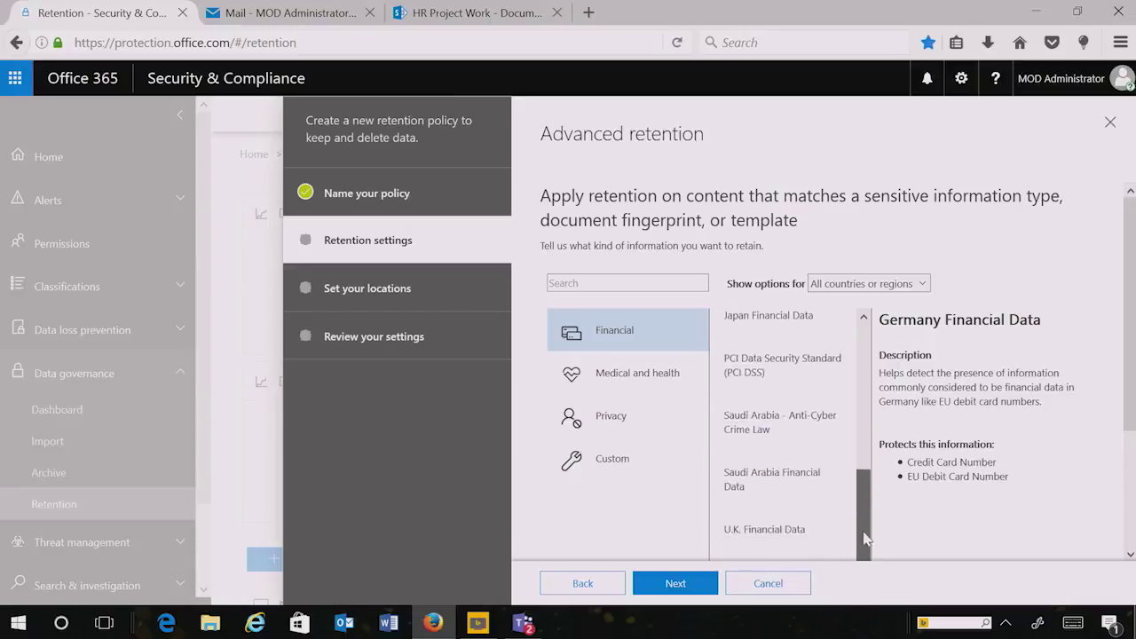
{"action": "left_click", "coordinate": [761, 534]}
{"action": "left_click", "coordinate": [681, 590]}
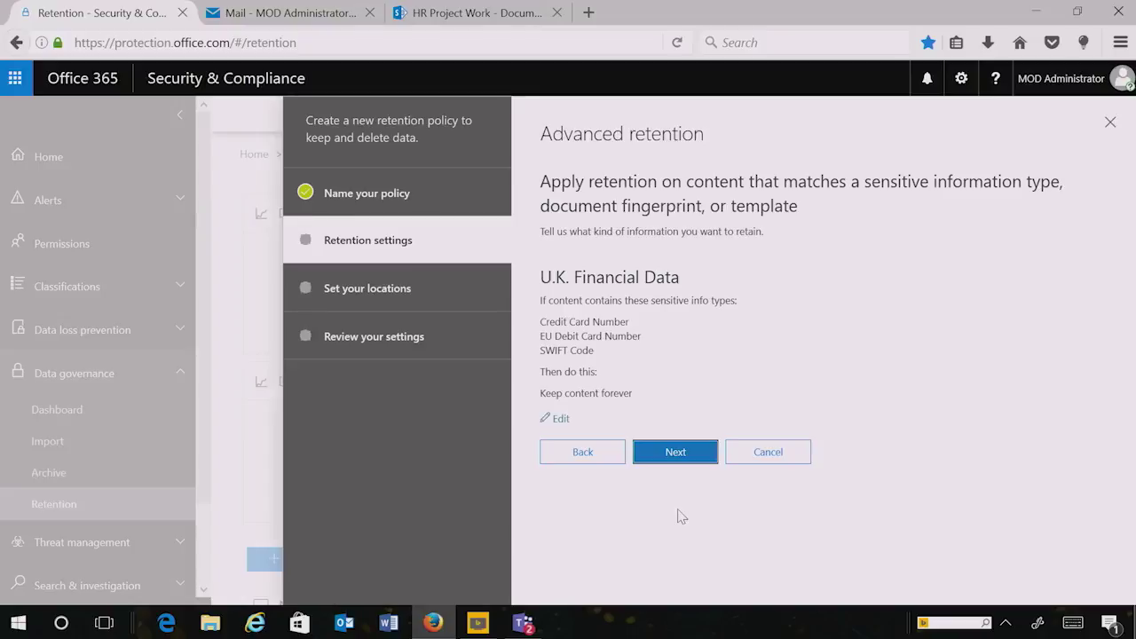
{"action": "left_click", "coordinate": [675, 453]}
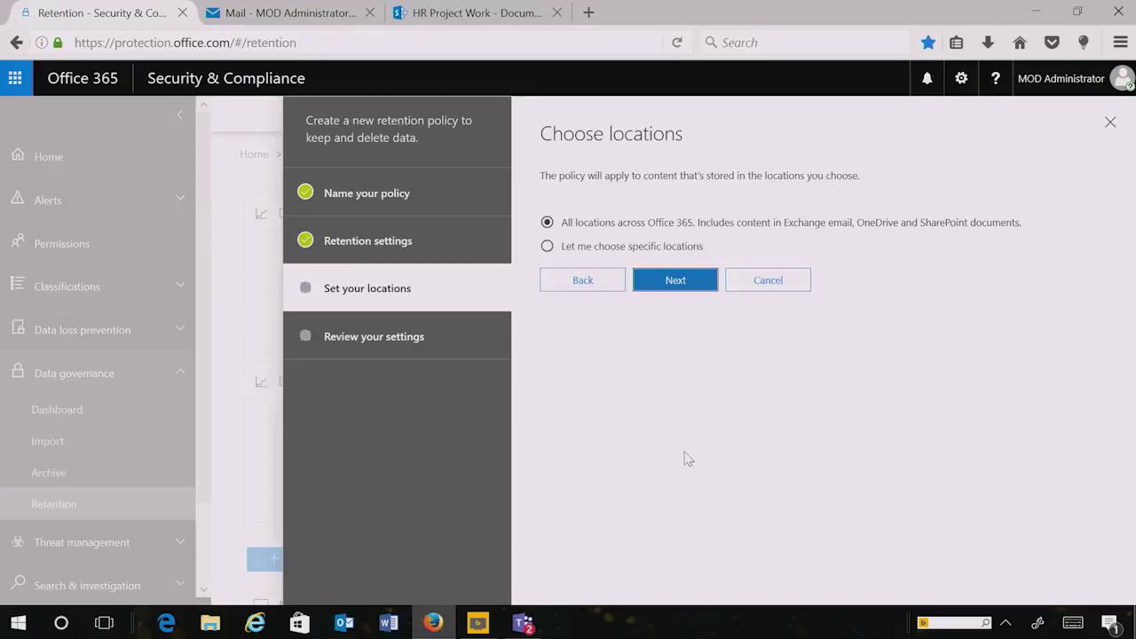
{"action": "left_click", "coordinate": [692, 290]}
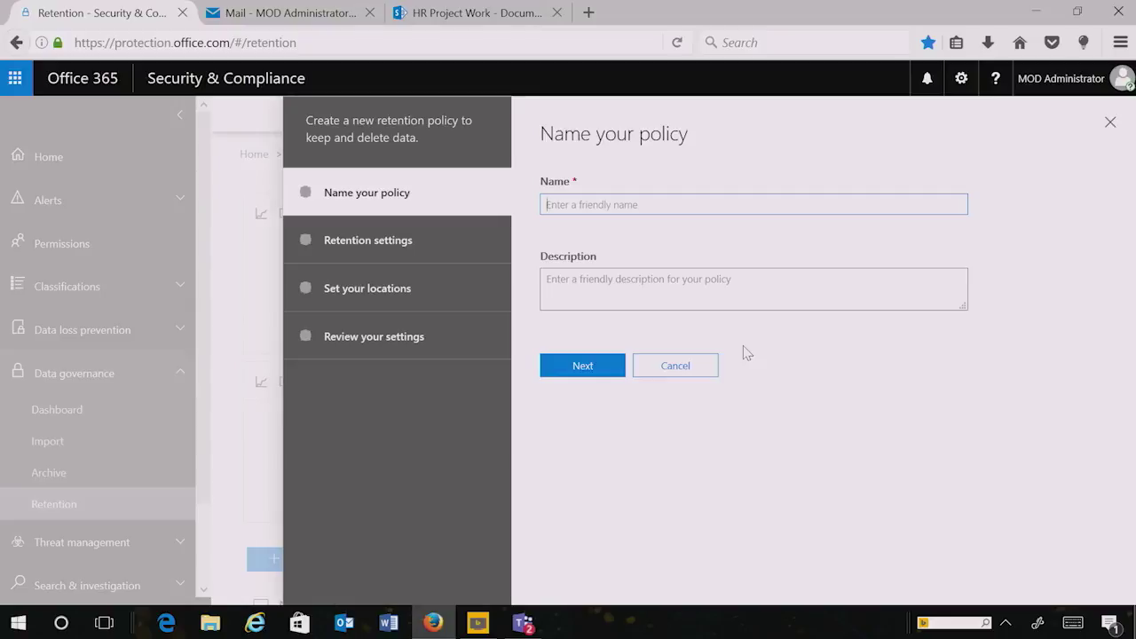
Name another new retention policy NDA and set it to preserve content for 7 years.
{"action": "type", "text": "NDA"}
{"action": "left_click", "coordinate": [592, 366]}
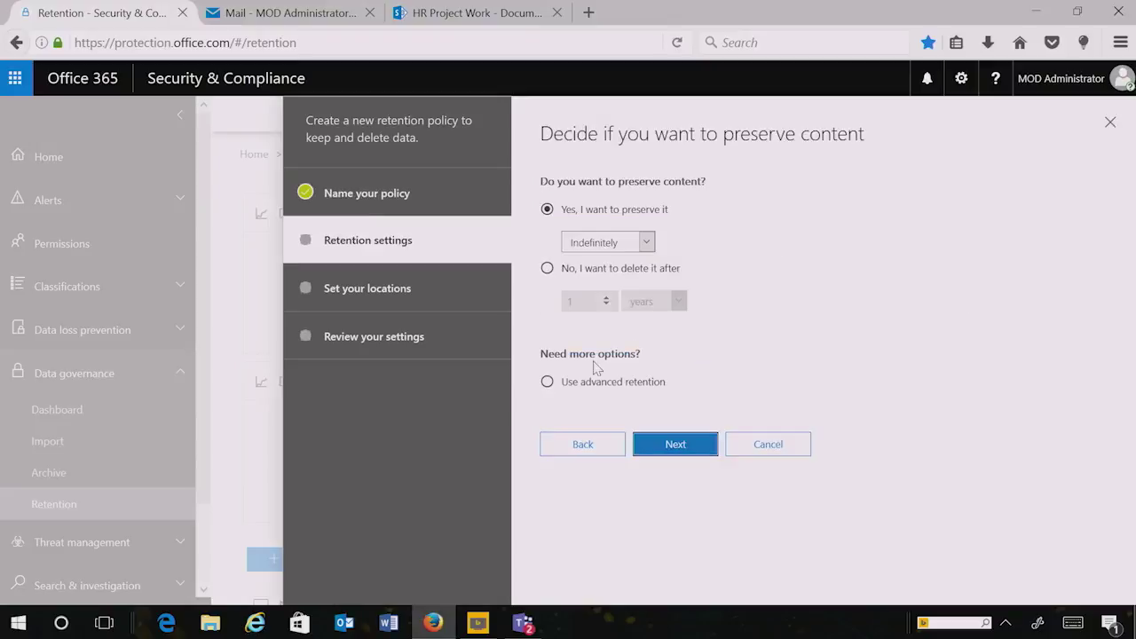
{"action": "left_click", "coordinate": [646, 242]}
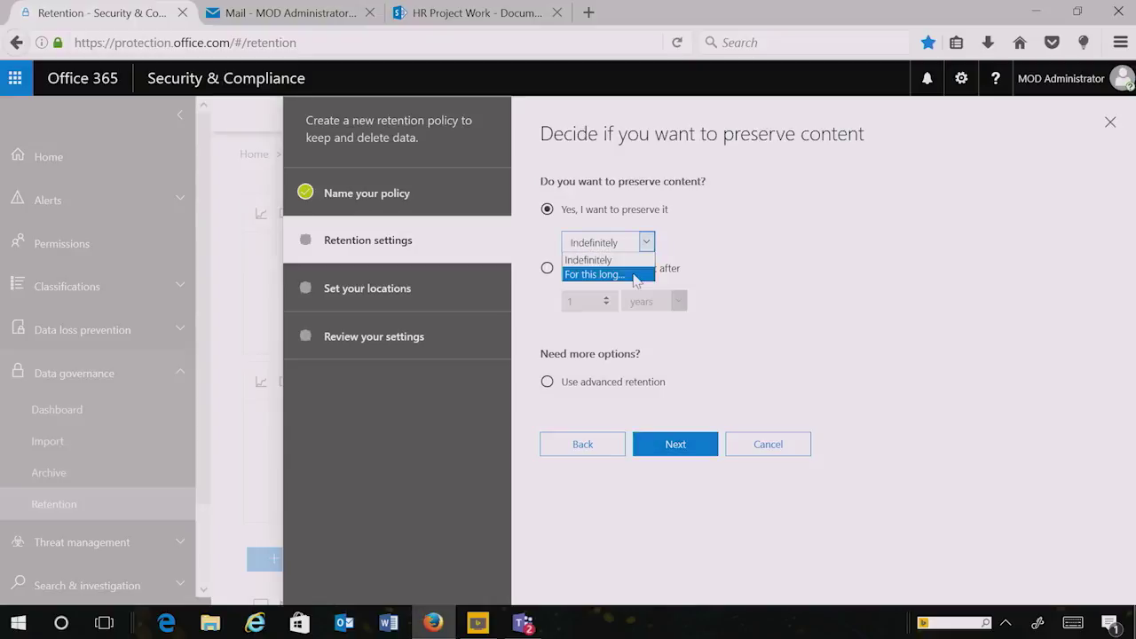
{"action": "left_click", "coordinate": [634, 276]}
{"action": "left_click", "coordinate": [681, 235]}
{"action": "key", "text": "BackSpace"}
{"action": "type", "text": "7"}
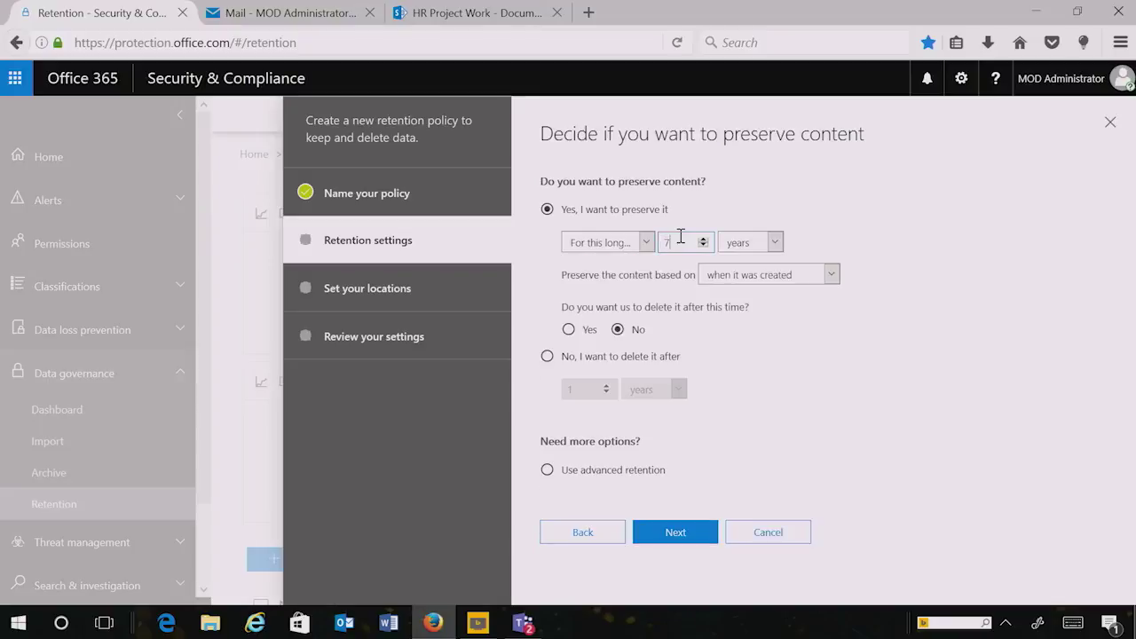
Switch the NDA policy to advanced retention on content that matches a query and proceed to its conditions.
{"action": "left_click", "coordinate": [548, 470]}
{"action": "left_click", "coordinate": [960, 415]}
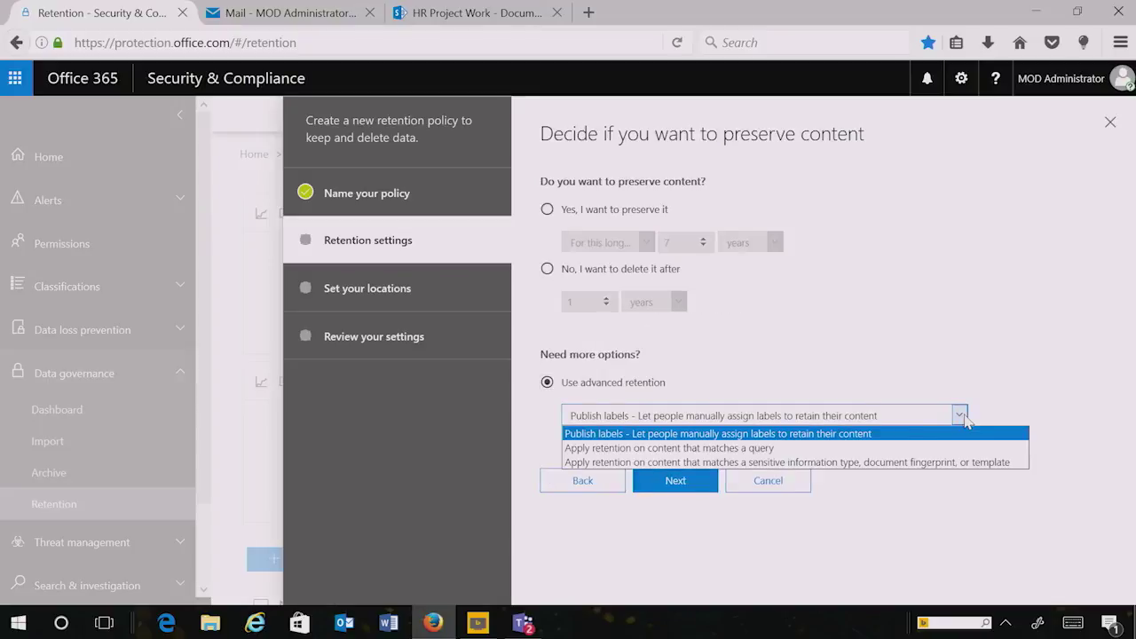
{"action": "left_click", "coordinate": [793, 449]}
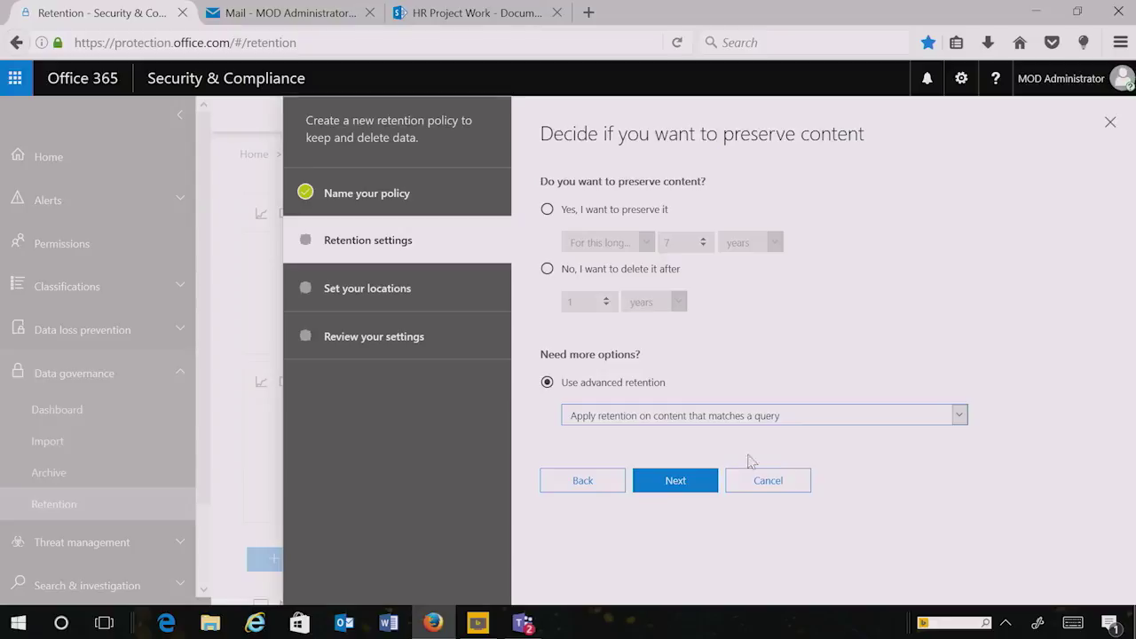
{"action": "left_click", "coordinate": [698, 482]}
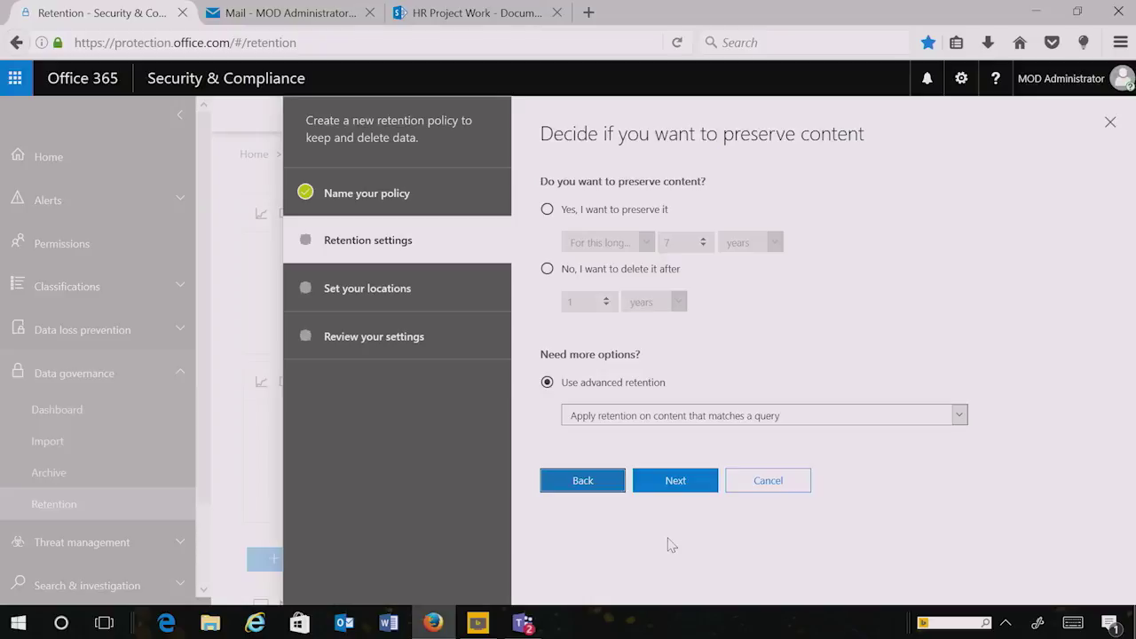
{"action": "left_click", "coordinate": [675, 480]}
Enter the query "NDA Contracts" AND "Microsoft Confidential" as the condition for the retained content.
{"action": "left_click", "coordinate": [723, 312]}
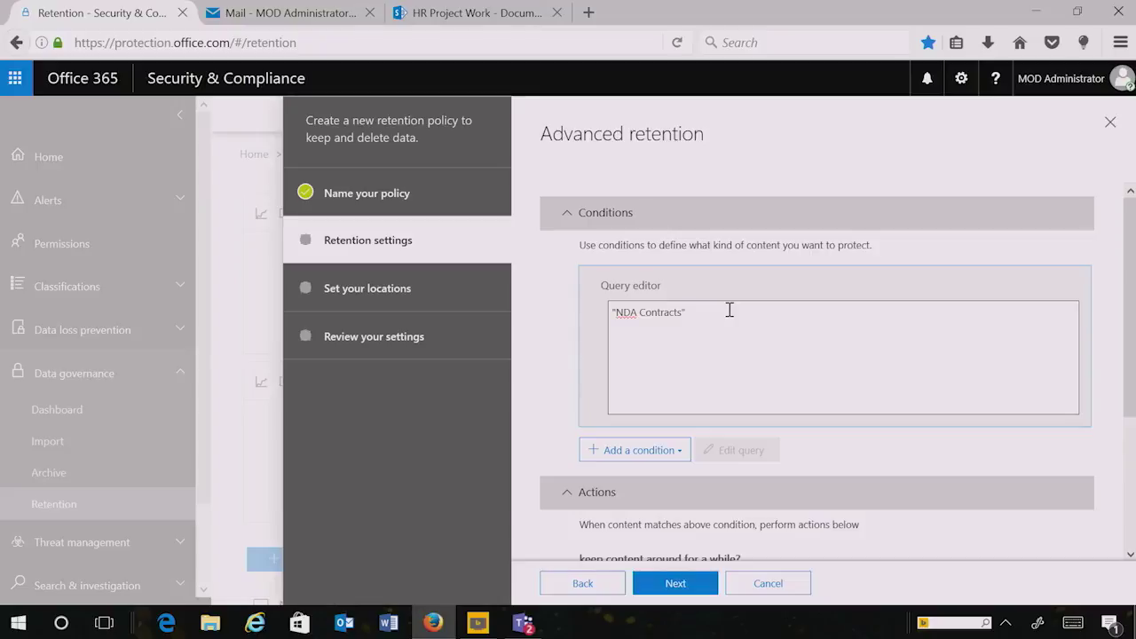
{"action": "type", "text": "AND \"Micros"}
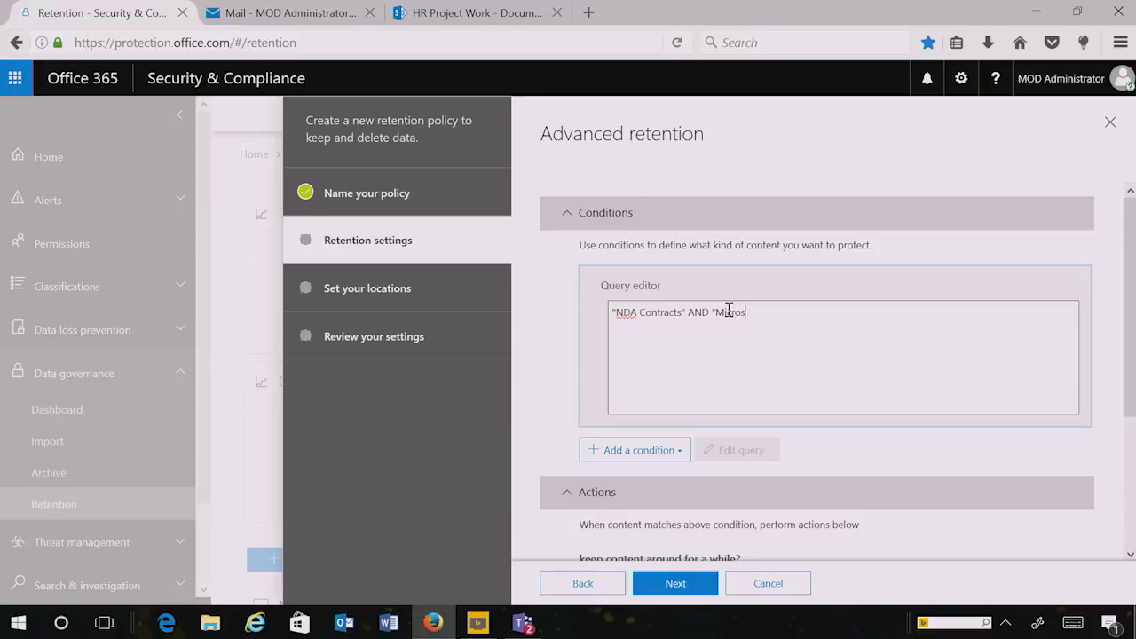
{"action": "type", "text": "oft Confidential"}
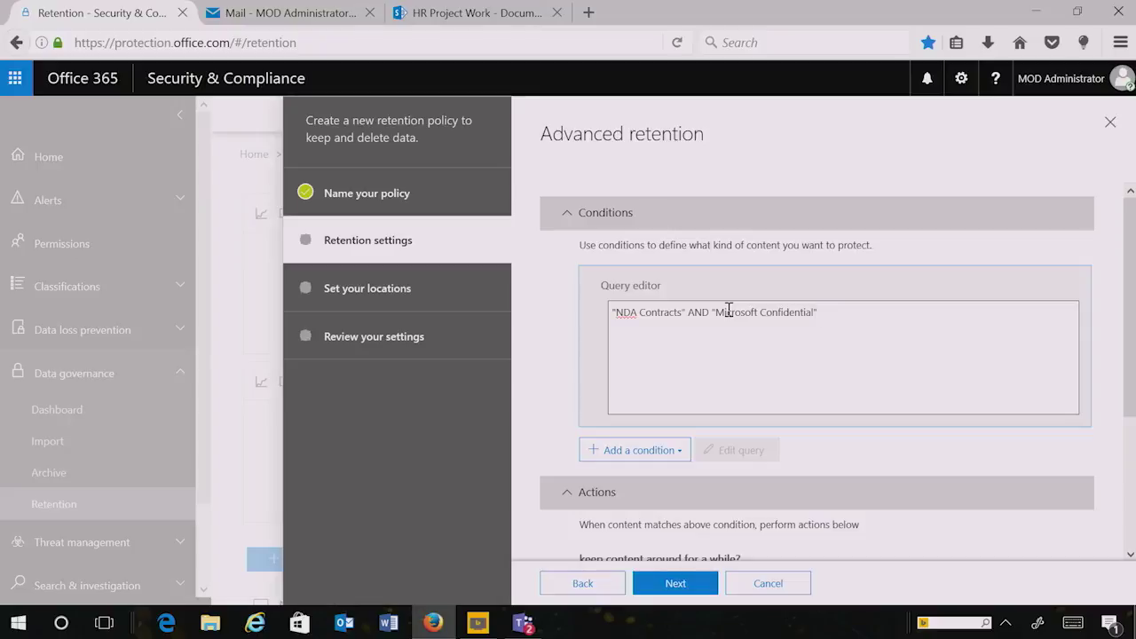
{"action": "left_click", "coordinate": [878, 464]}
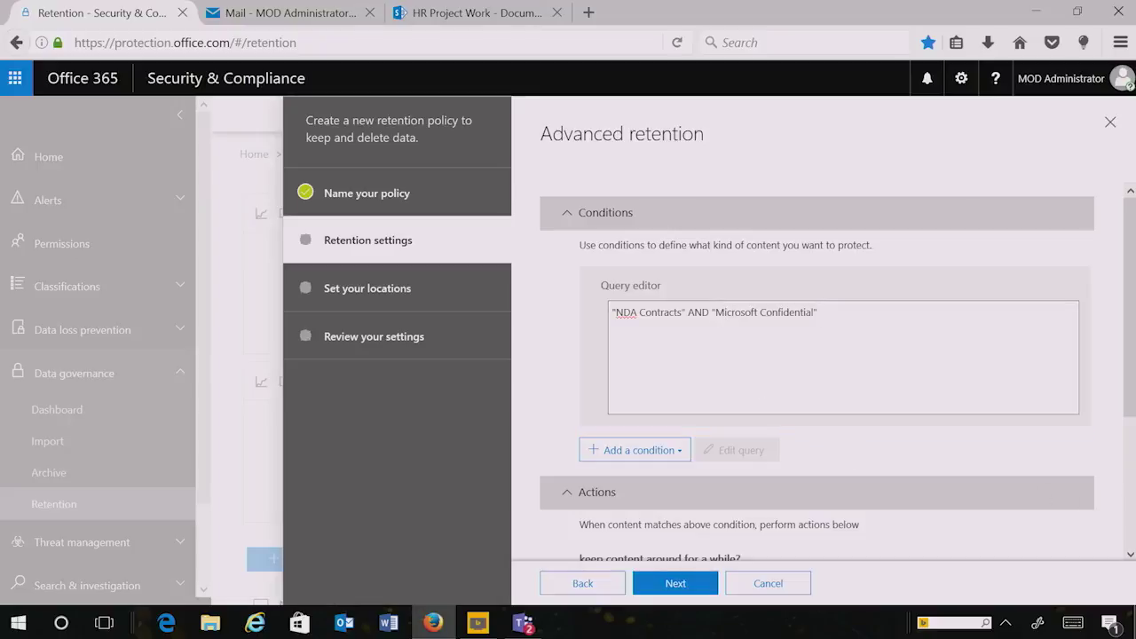
Set the action for content matching the query to preserve it for 7 years.
{"action": "scroll", "coordinate": [817, 373], "scroll_direction": "down", "scroll_amount": 3}
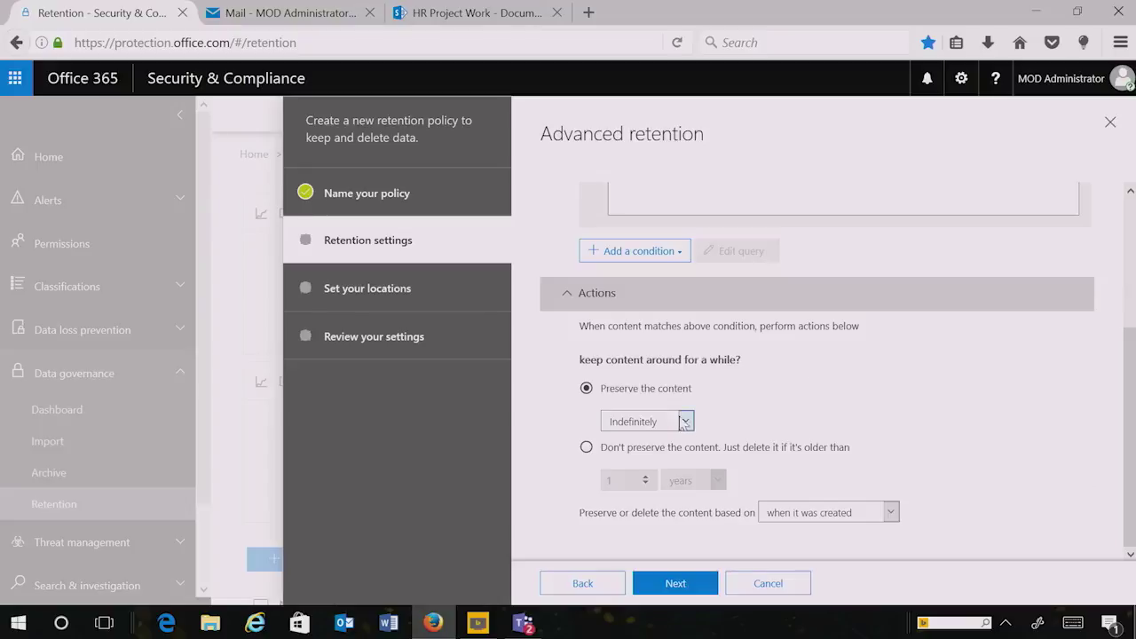
{"action": "left_click", "coordinate": [685, 421]}
{"action": "left_click", "coordinate": [648, 451]}
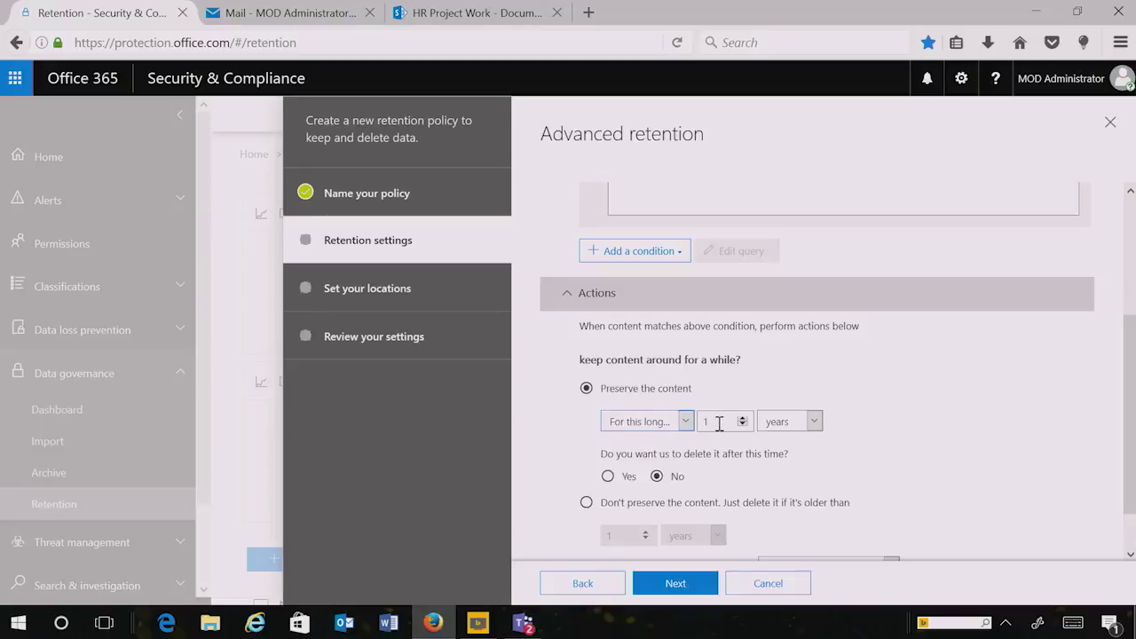
{"action": "key", "text": "BackSpace"}
{"action": "type", "text": "7"}
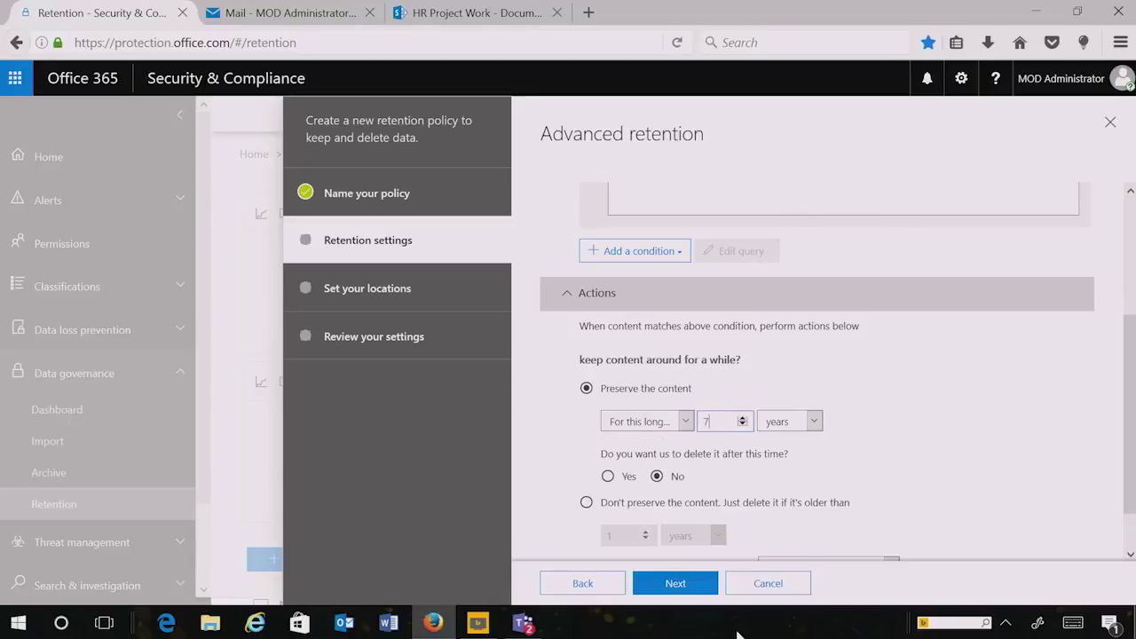